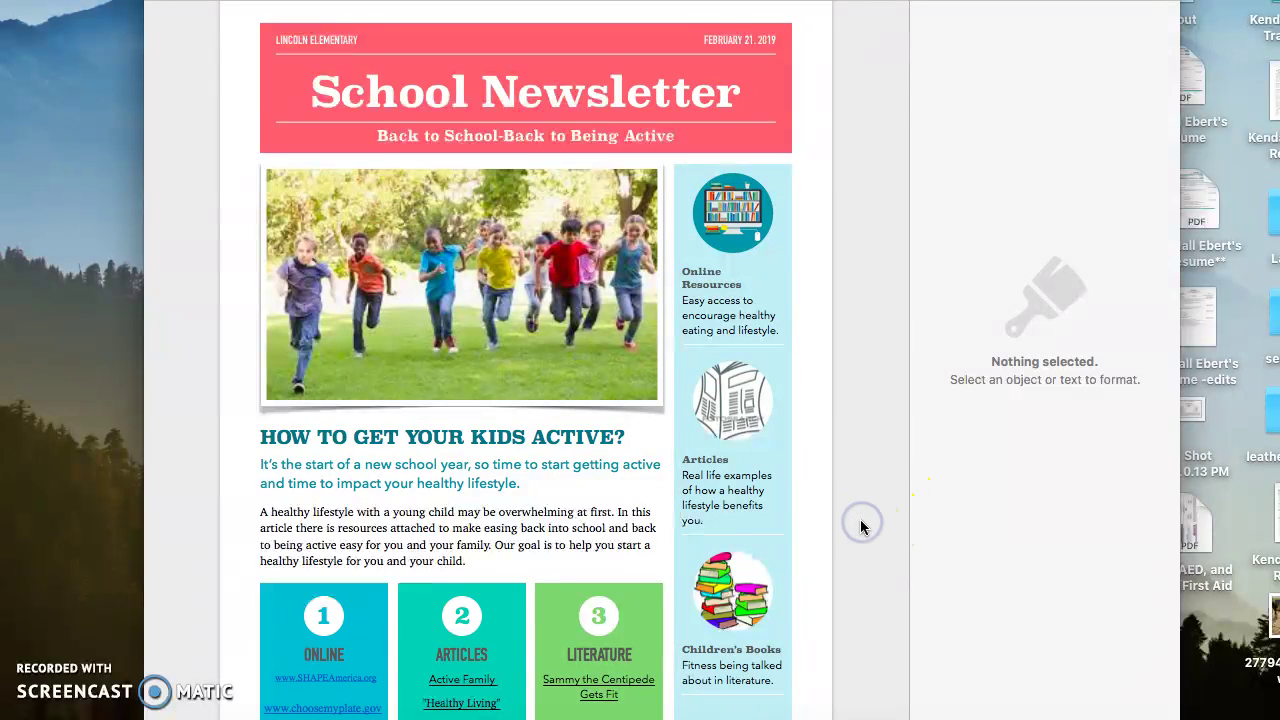
scroll(858, 530, down, 2)
scroll(870, 450, down, 10)
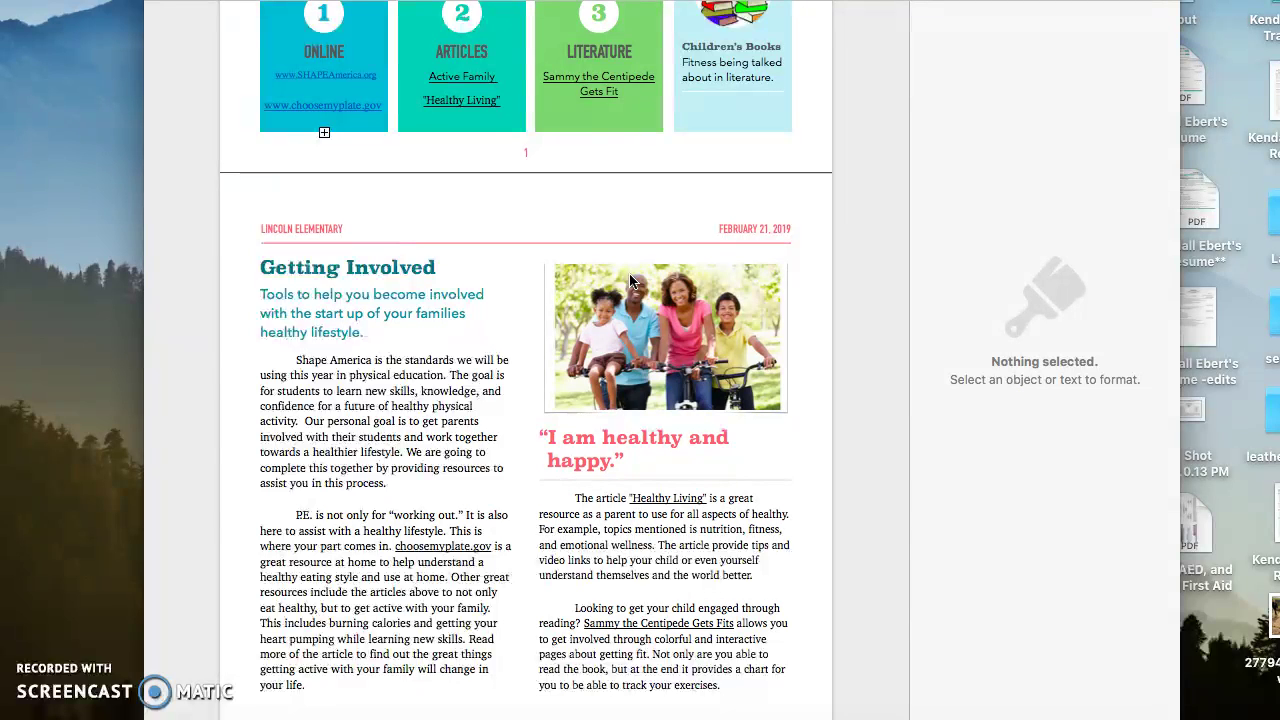
click(527, 318)
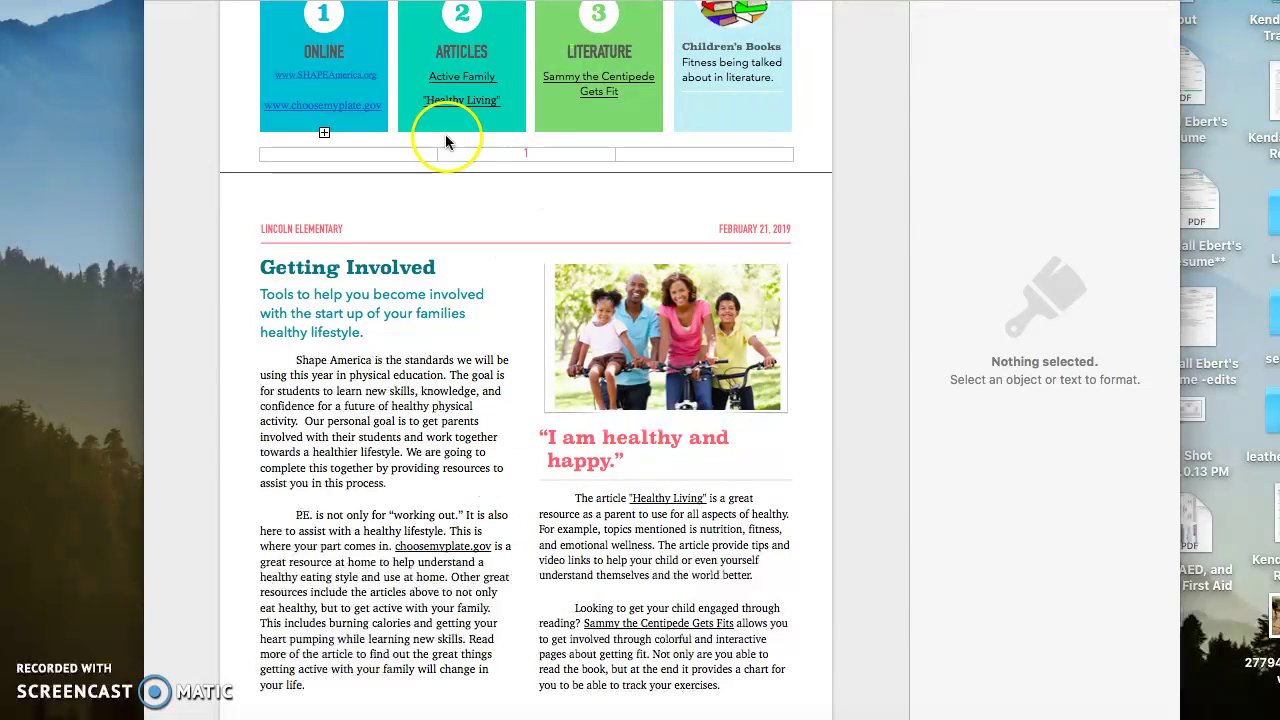
click(339, 106)
click(396, 186)
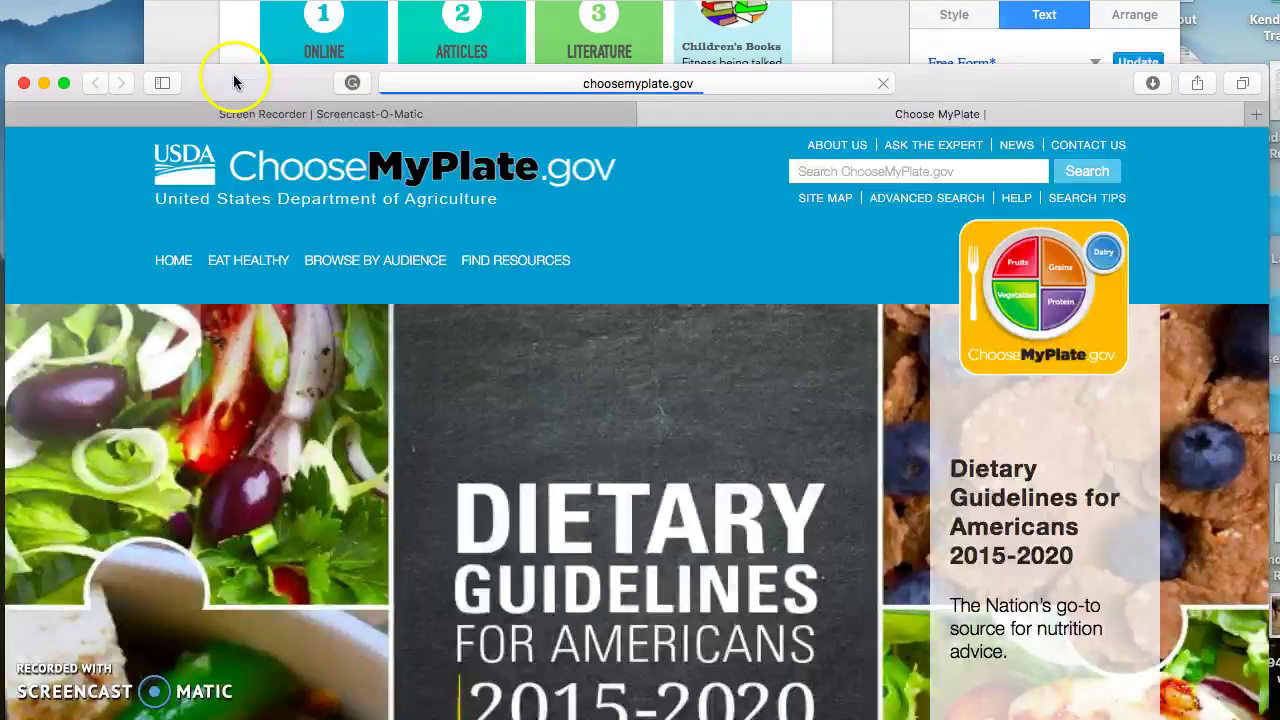
Raise the browser window and look over the featured banner on the ChooseMyPlate.gov homepage.
drag(249, 77, 249, 9)
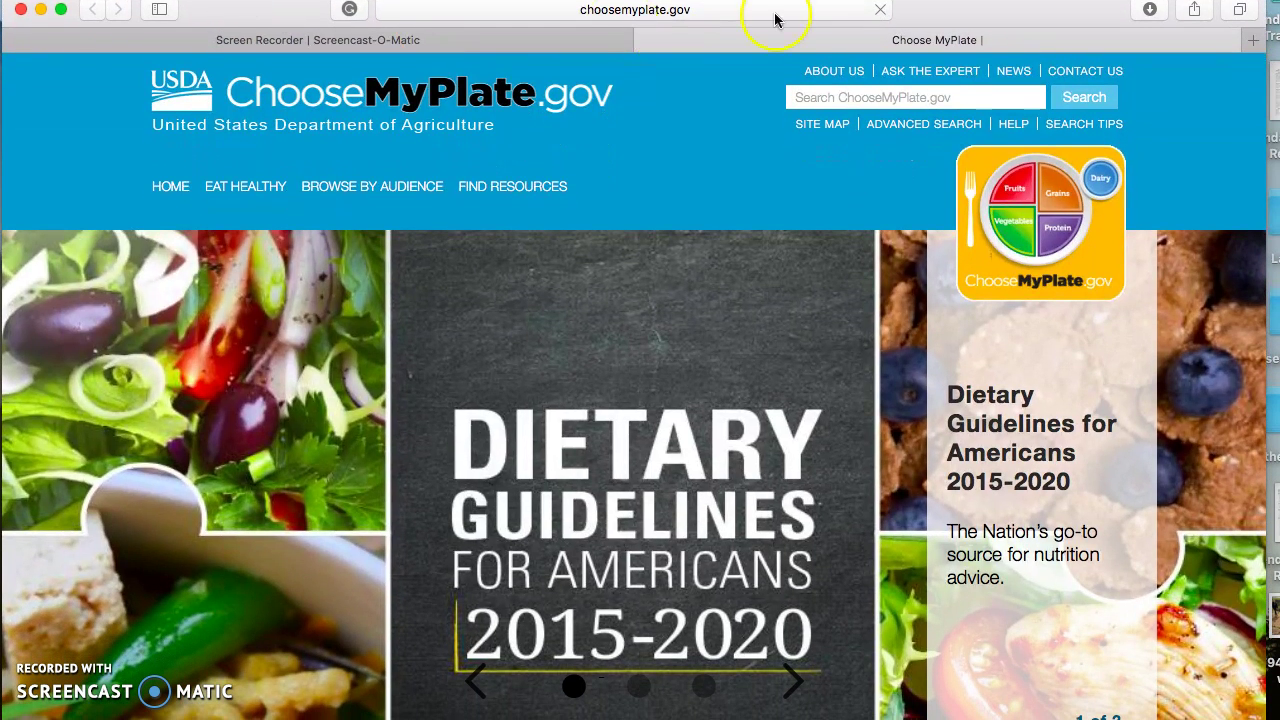
scroll(1053, 240, down, 1)
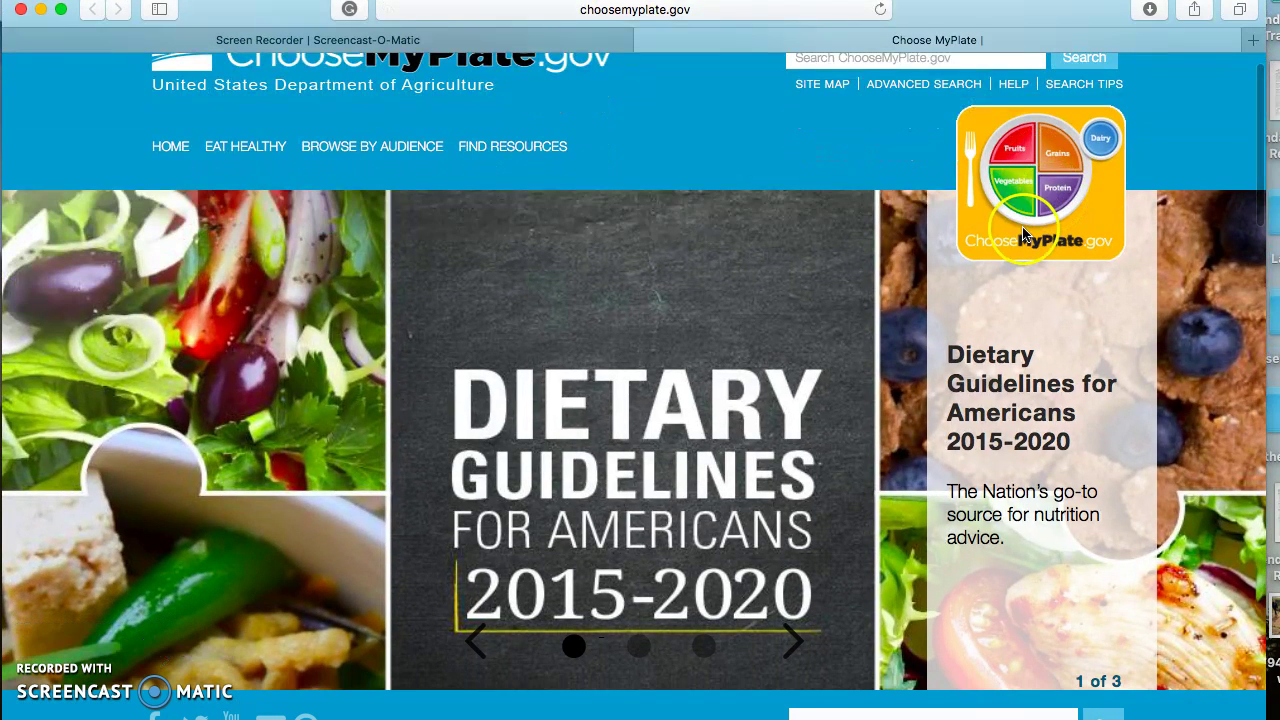
click(725, 447)
click(815, 160)
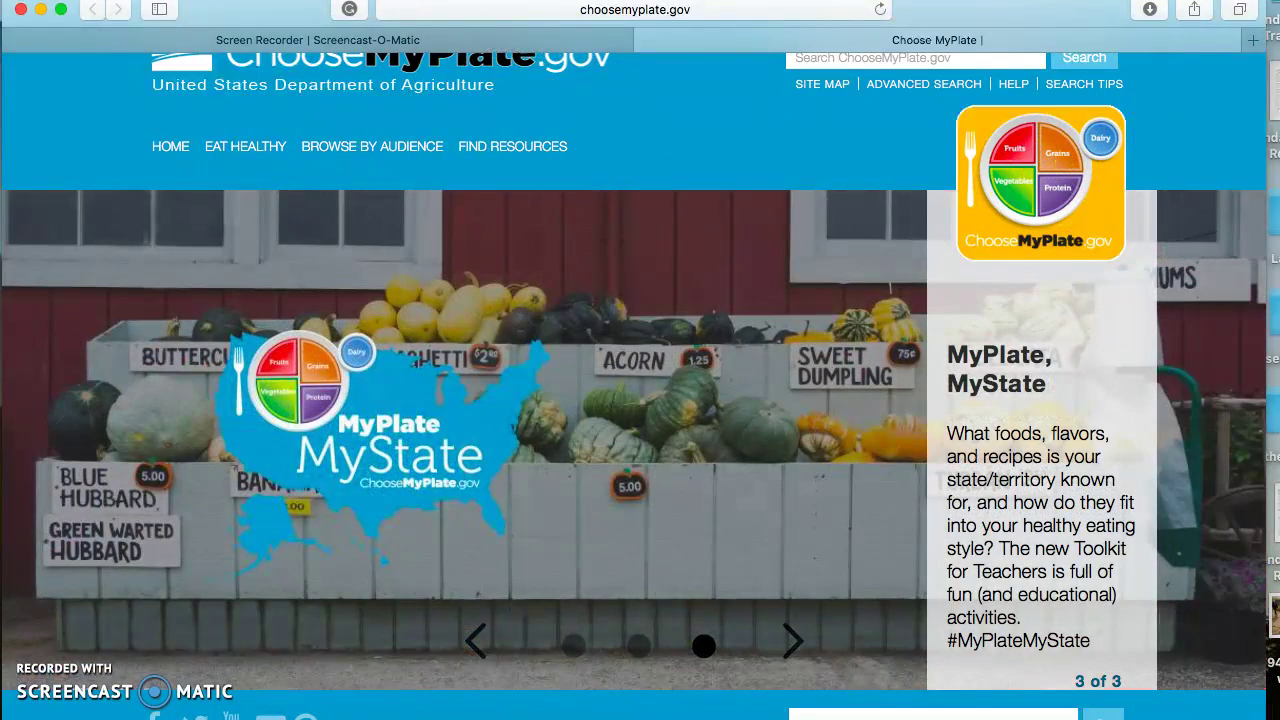
Switch back to the newsletter in Pages and review the Getting Involved article on page 2.
key(super+Tab)
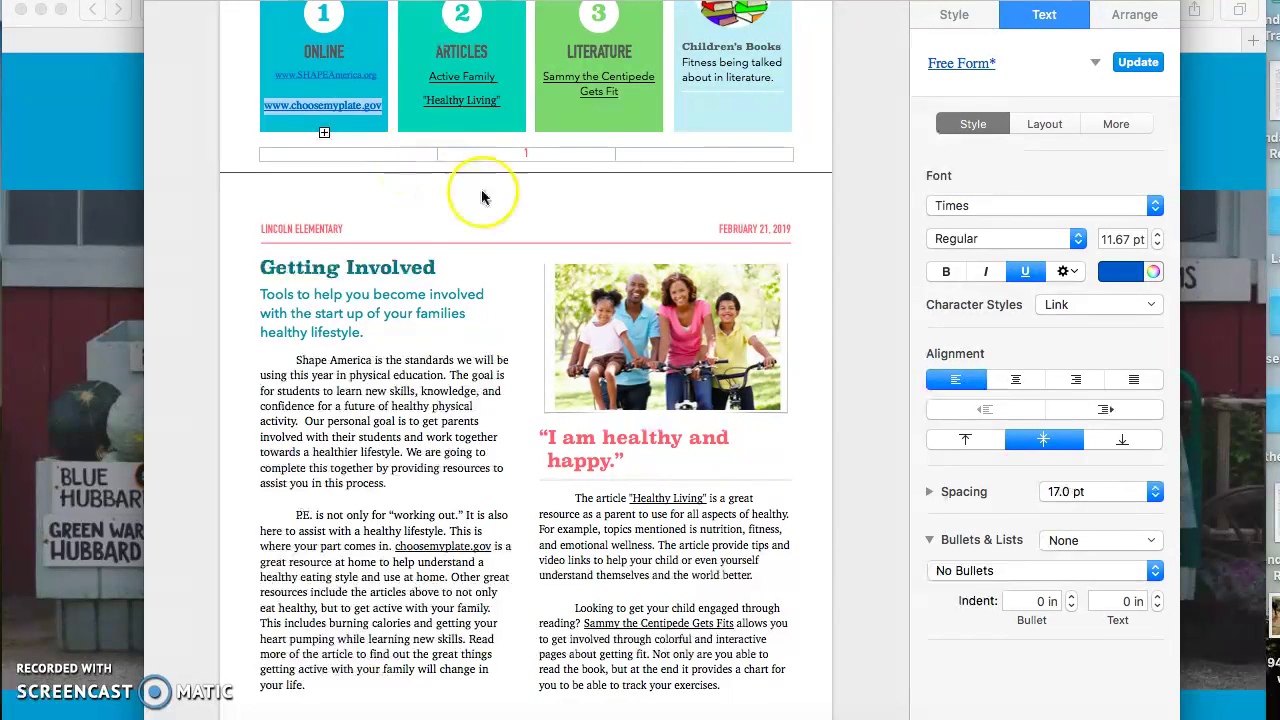
click(866, 273)
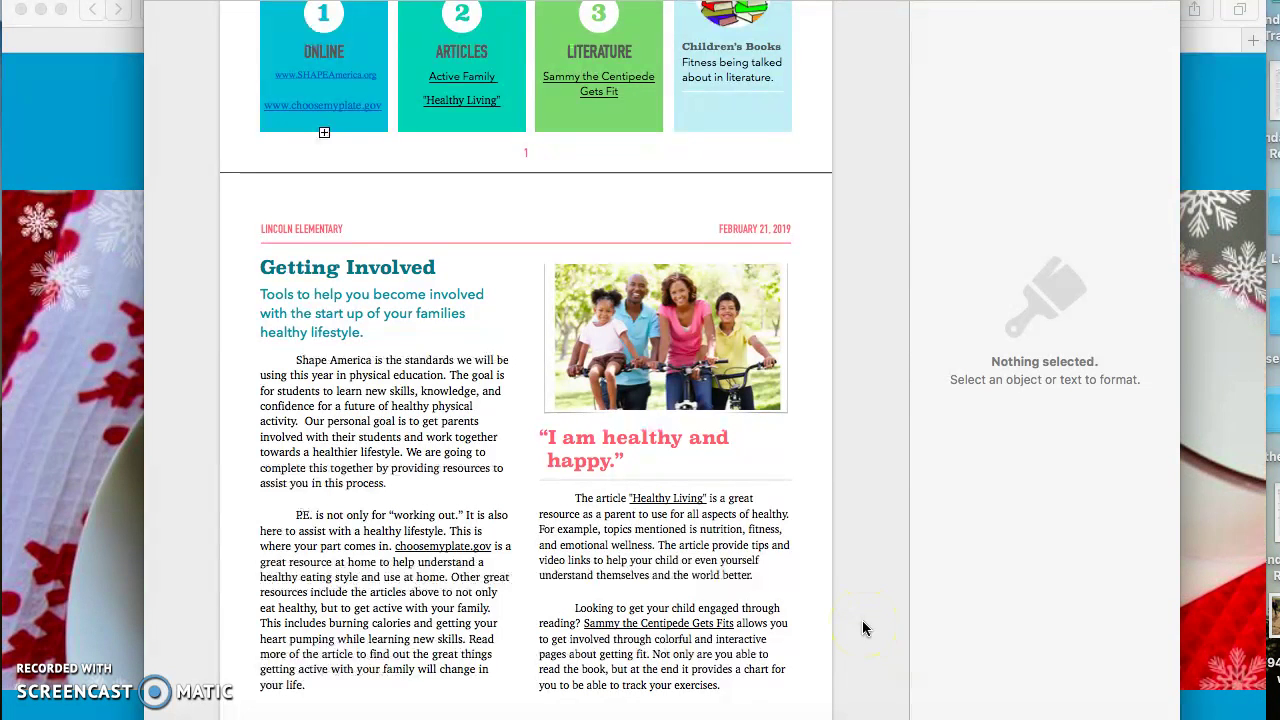
drag(862, 626, 858, 714)
click(903, 367)
drag(903, 367, 904, 408)
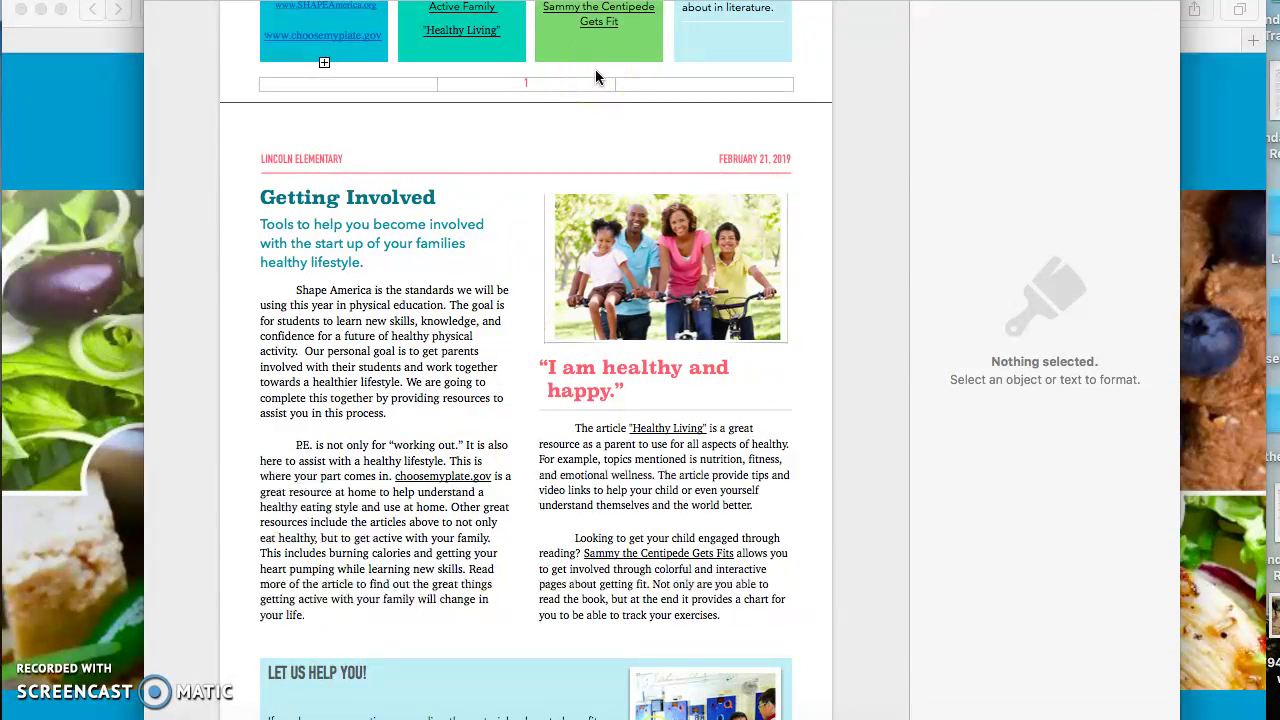
click(505, 40)
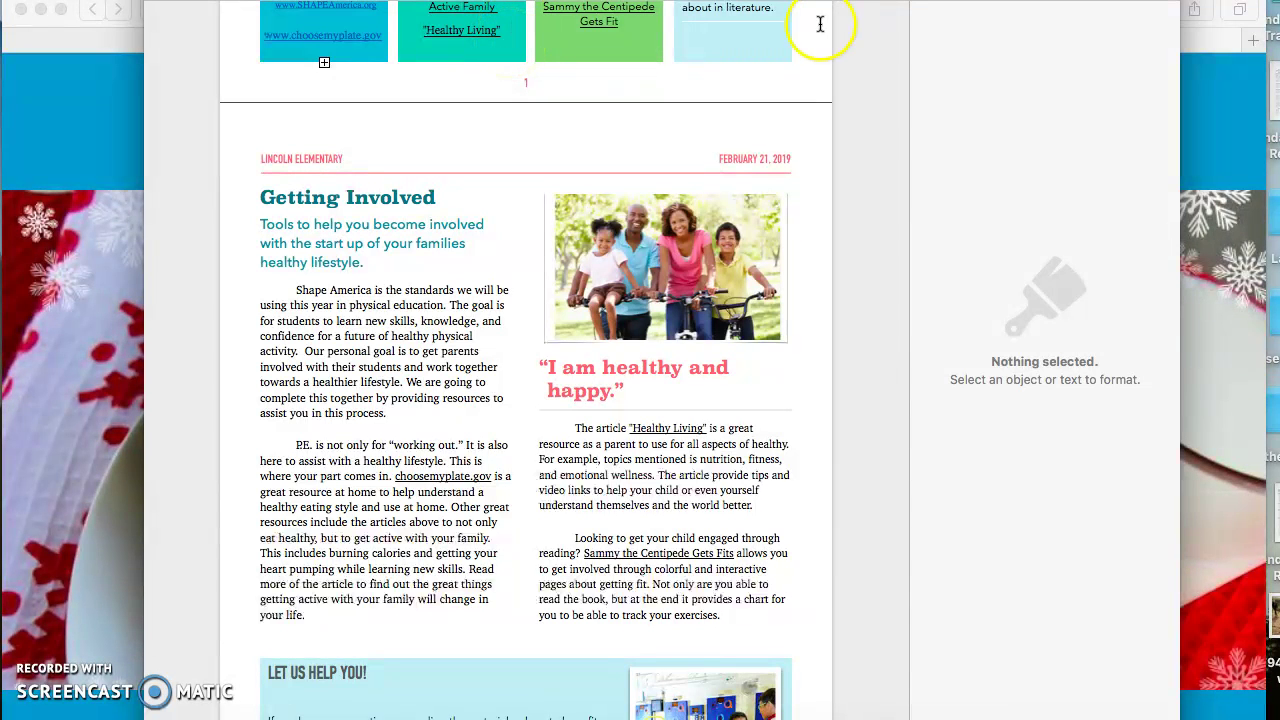
Open the web page linked from Active Family in the newsletter's Articles box.
scroll(875, 15, up, 2)
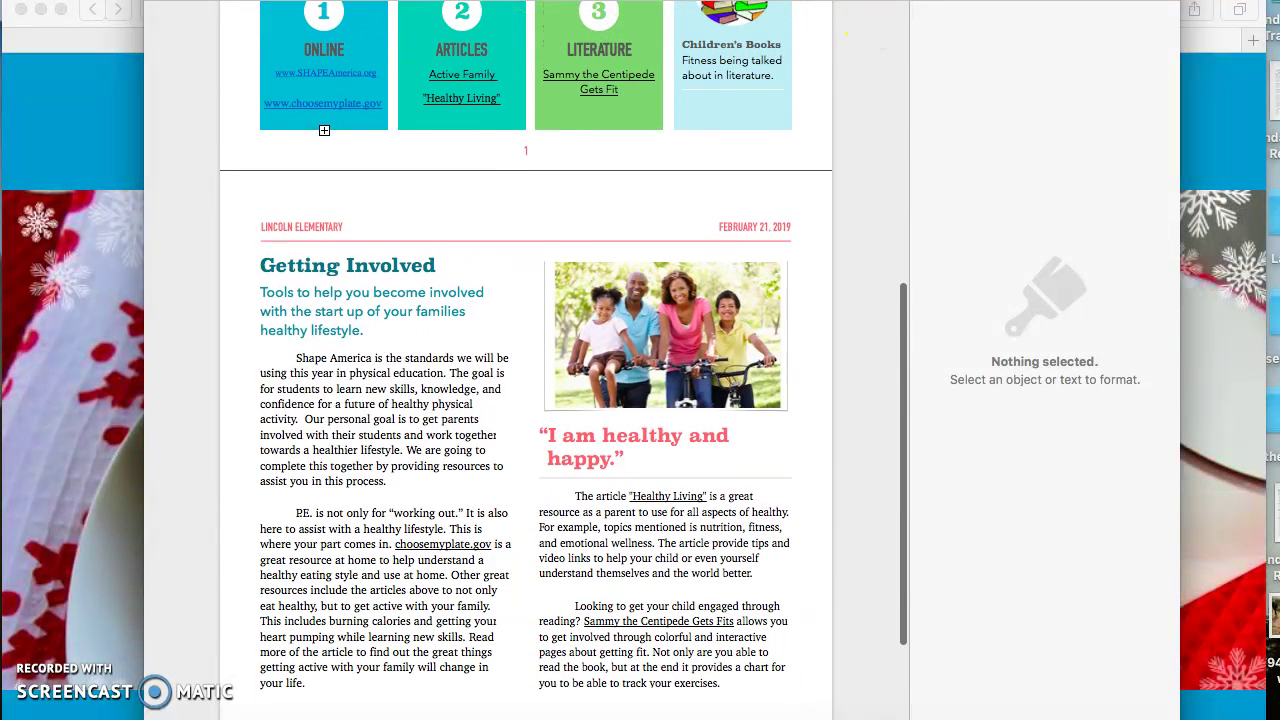
click(459, 83)
click(459, 82)
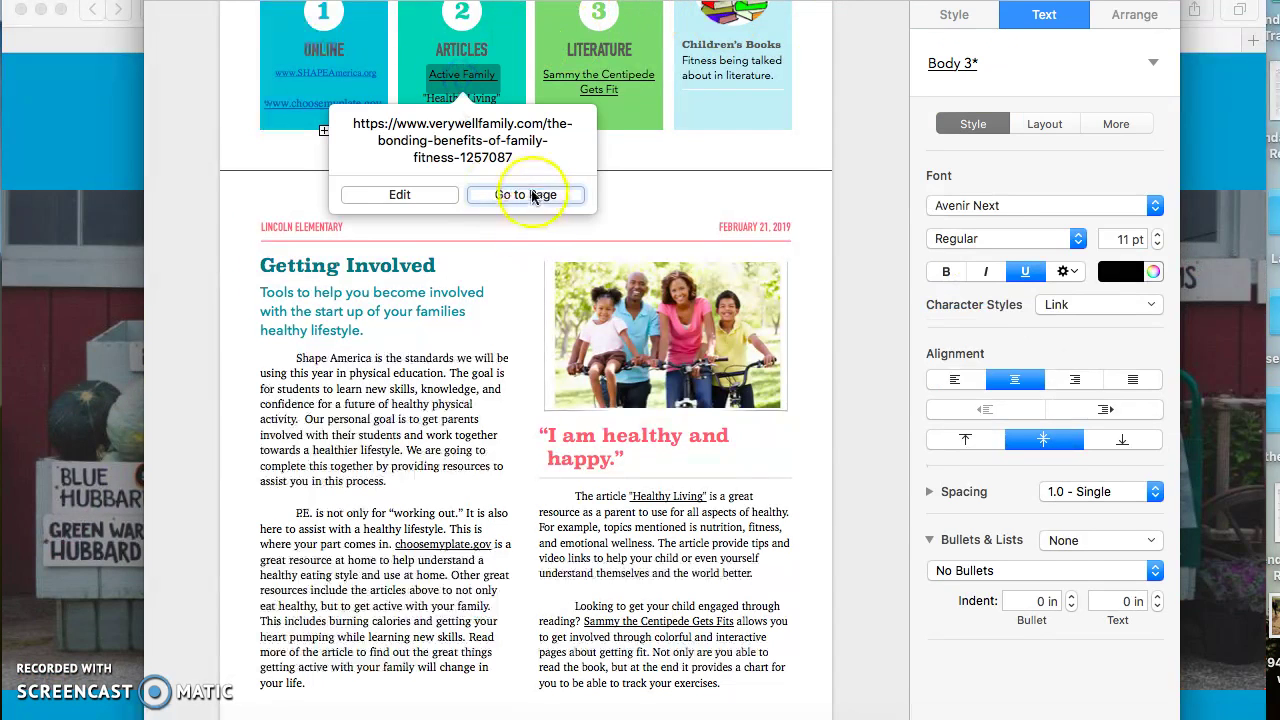
click(531, 192)
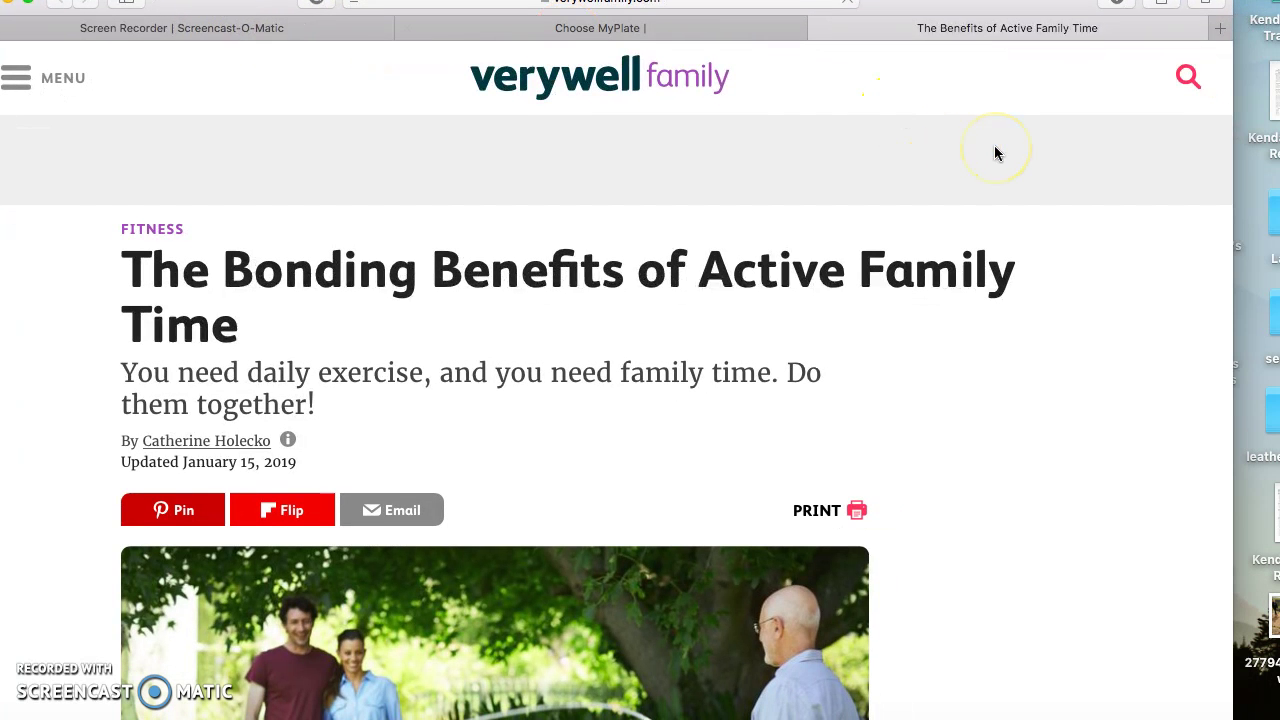
Read through the Verywell Family article from its introduction to the Team Time Can Be Family Time section.
scroll(1062, 289, down, 2)
scroll(1229, 109, down, 1)
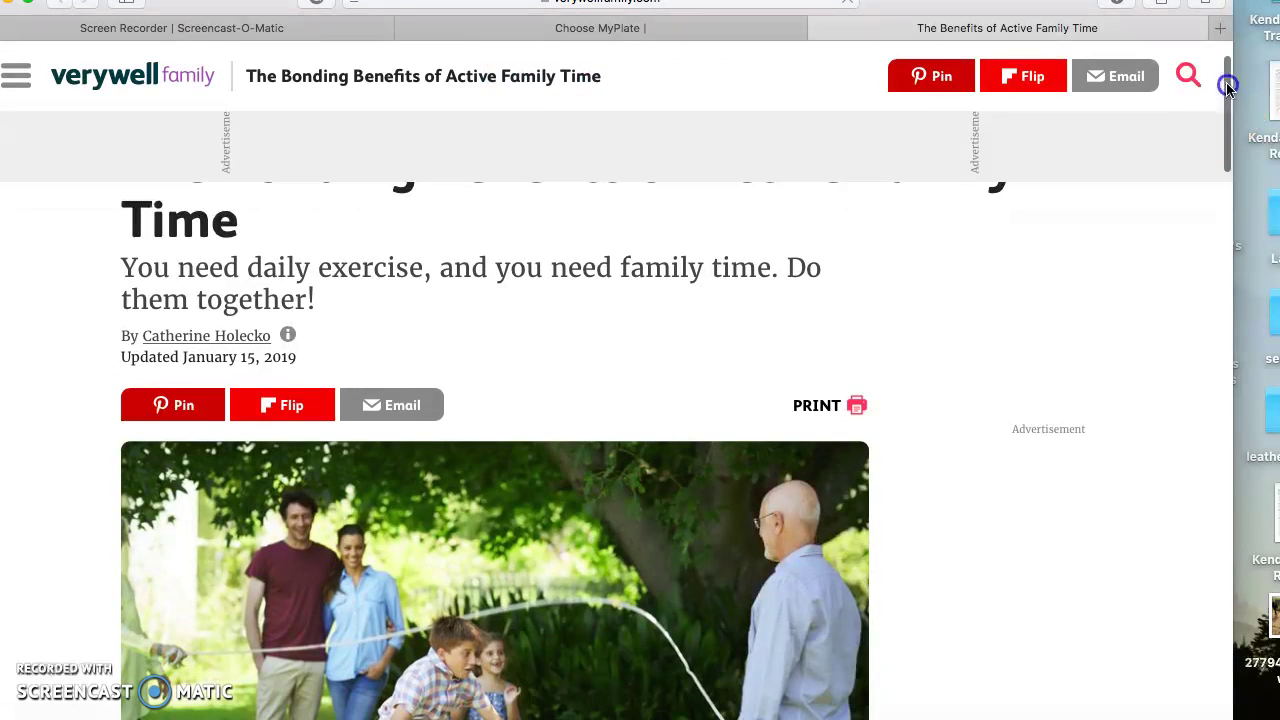
scroll(1229, 79, up, 2)
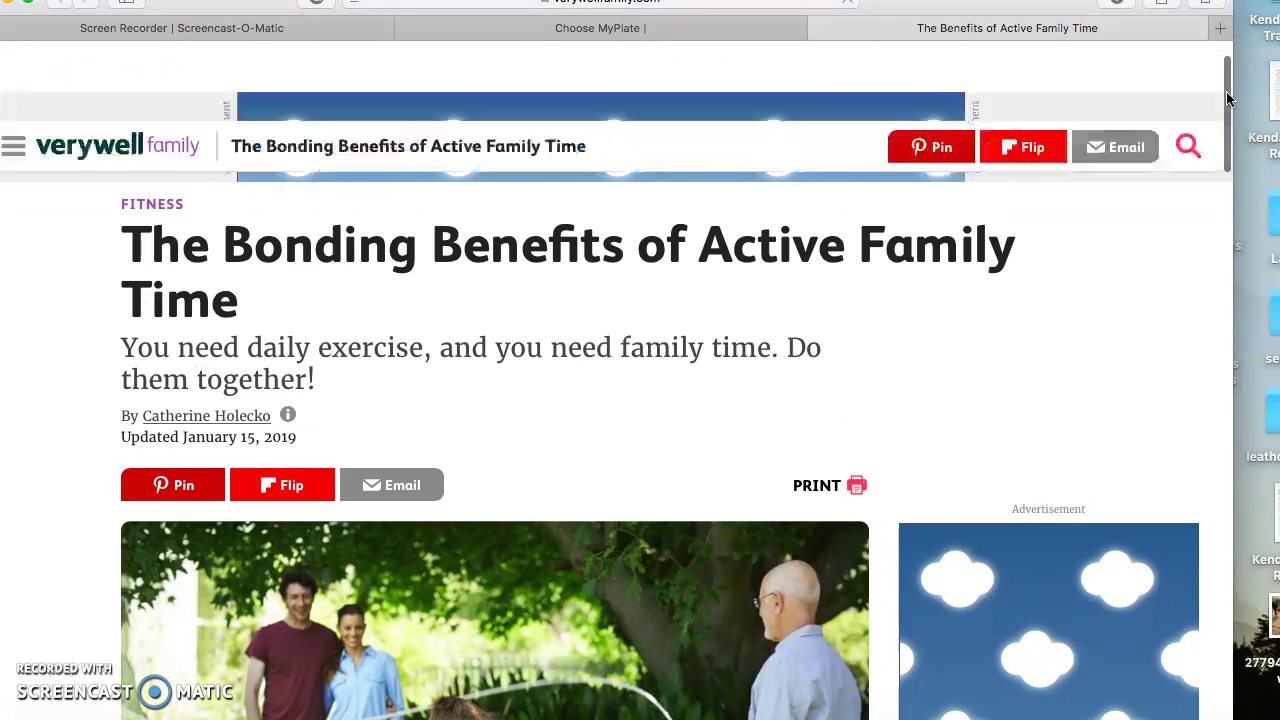
scroll(1224, 135, down, 6)
click(1222, 145)
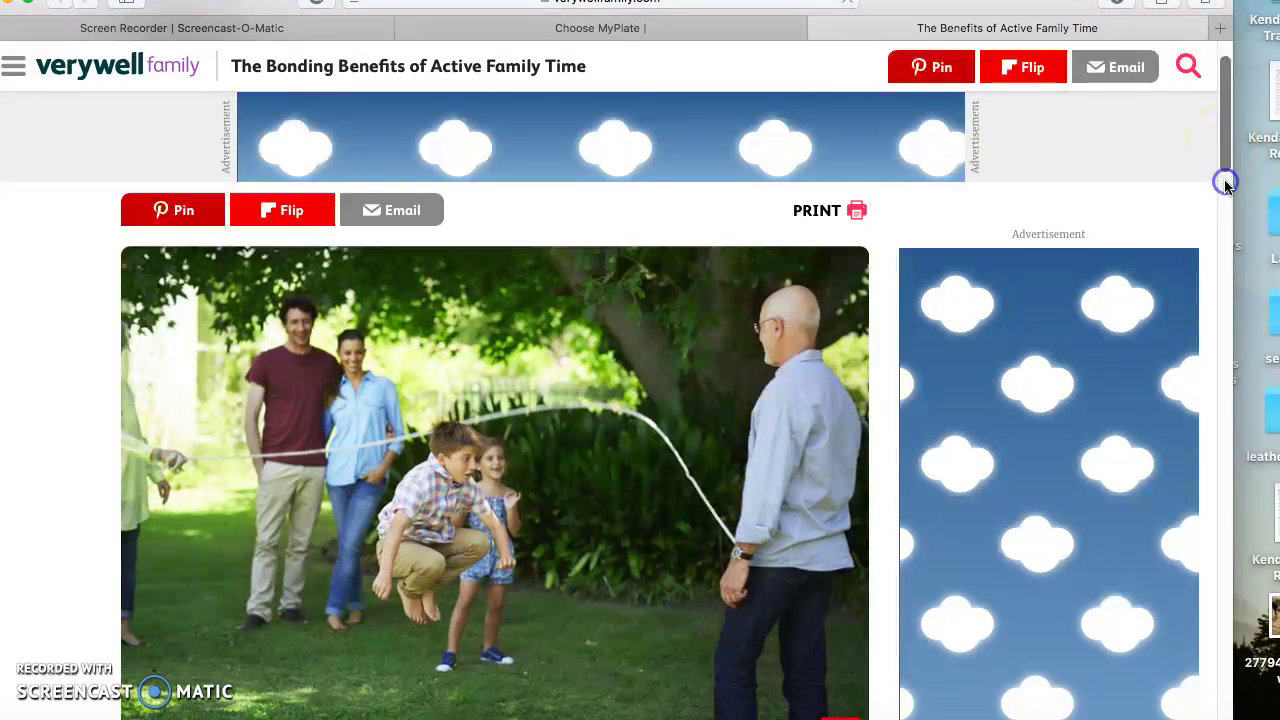
scroll(1226, 160, down, 5)
drag(1229, 128, 1231, 190)
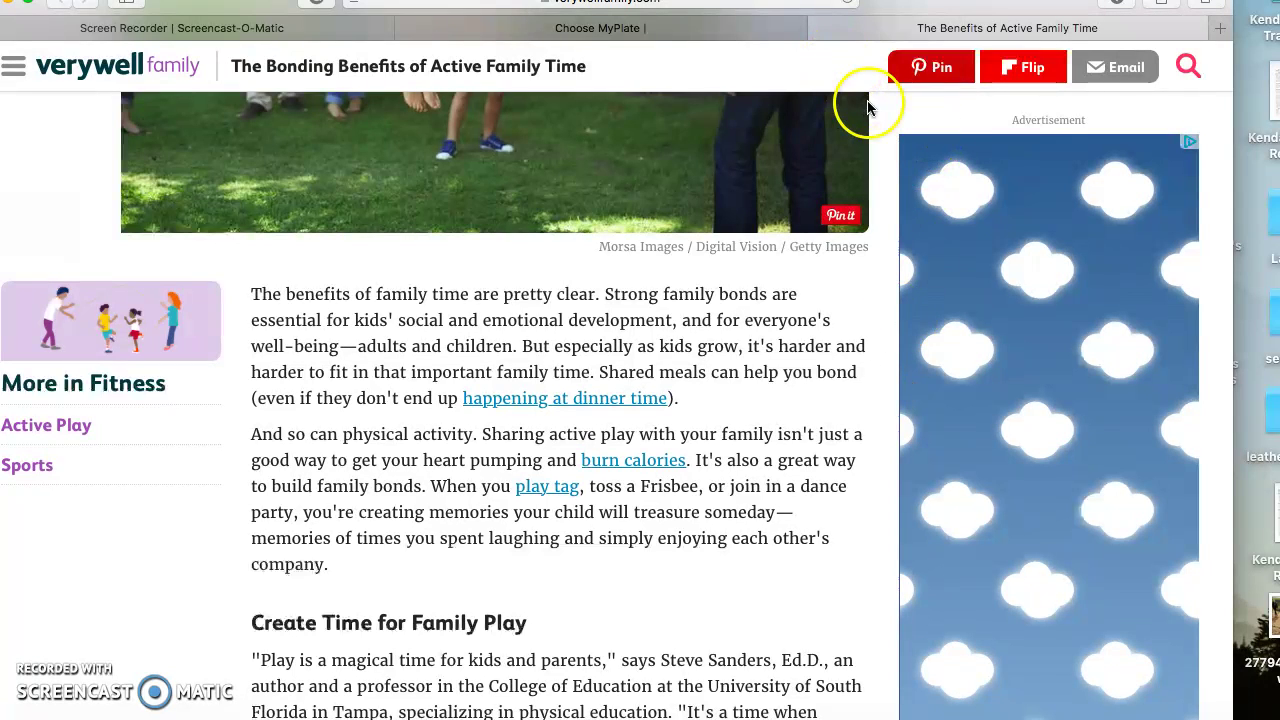
scroll(864, 280, down, 2)
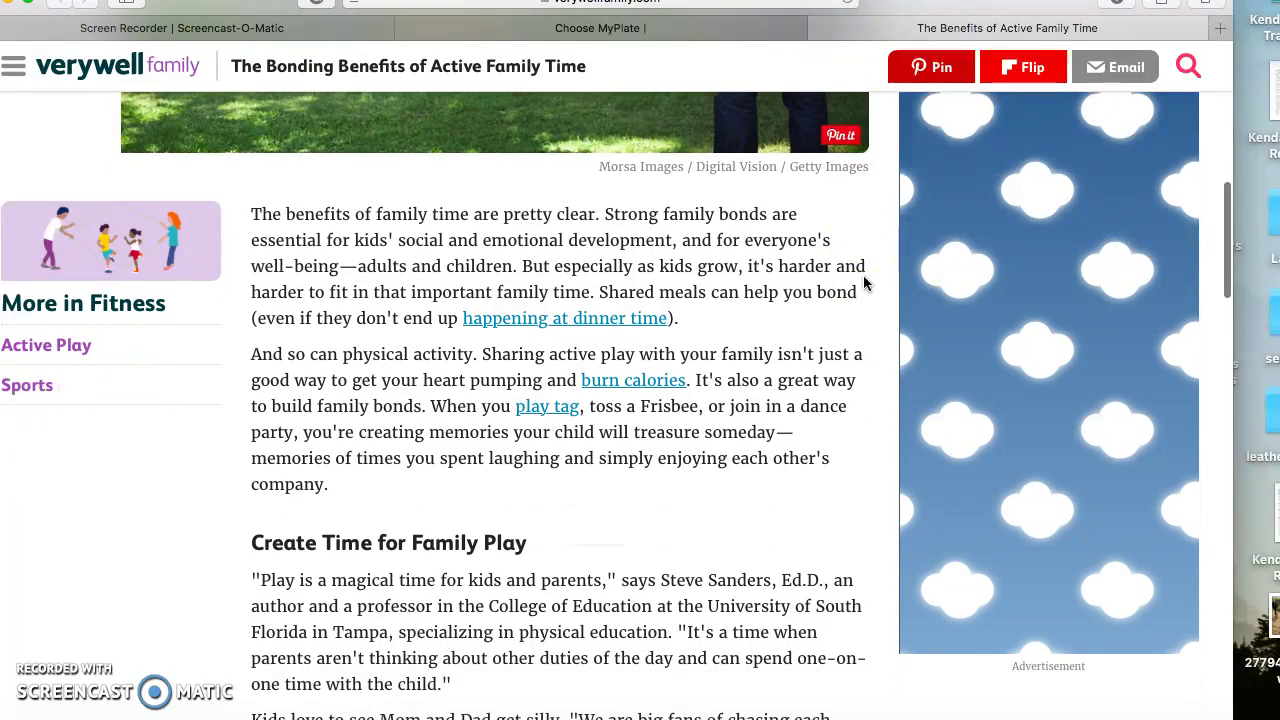
scroll(863, 282, down, 2)
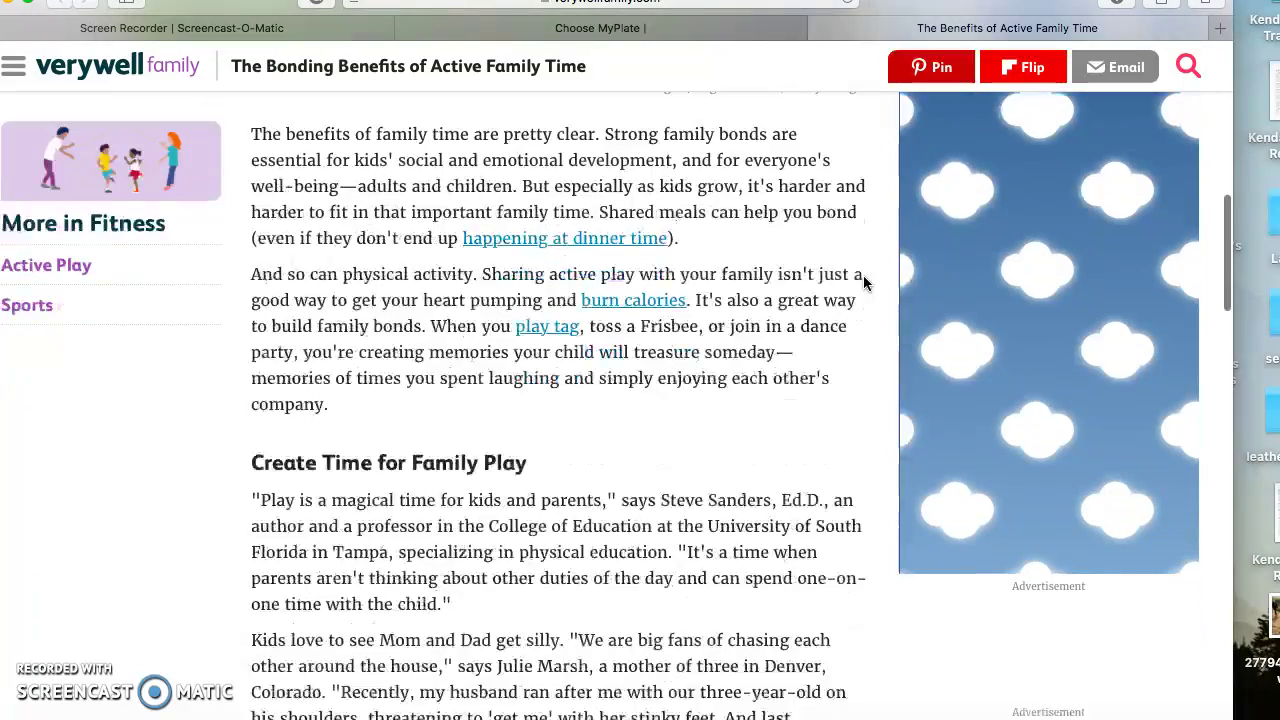
scroll(864, 282, down, 4)
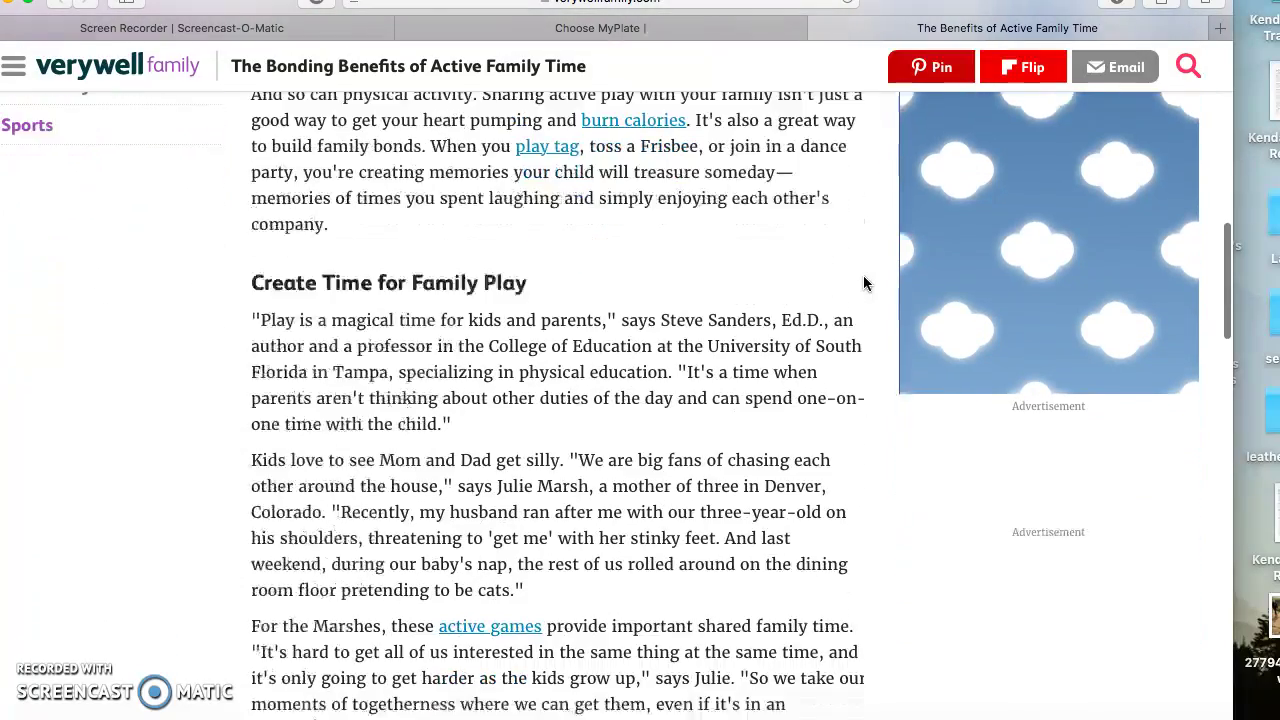
scroll(864, 283, down, 6)
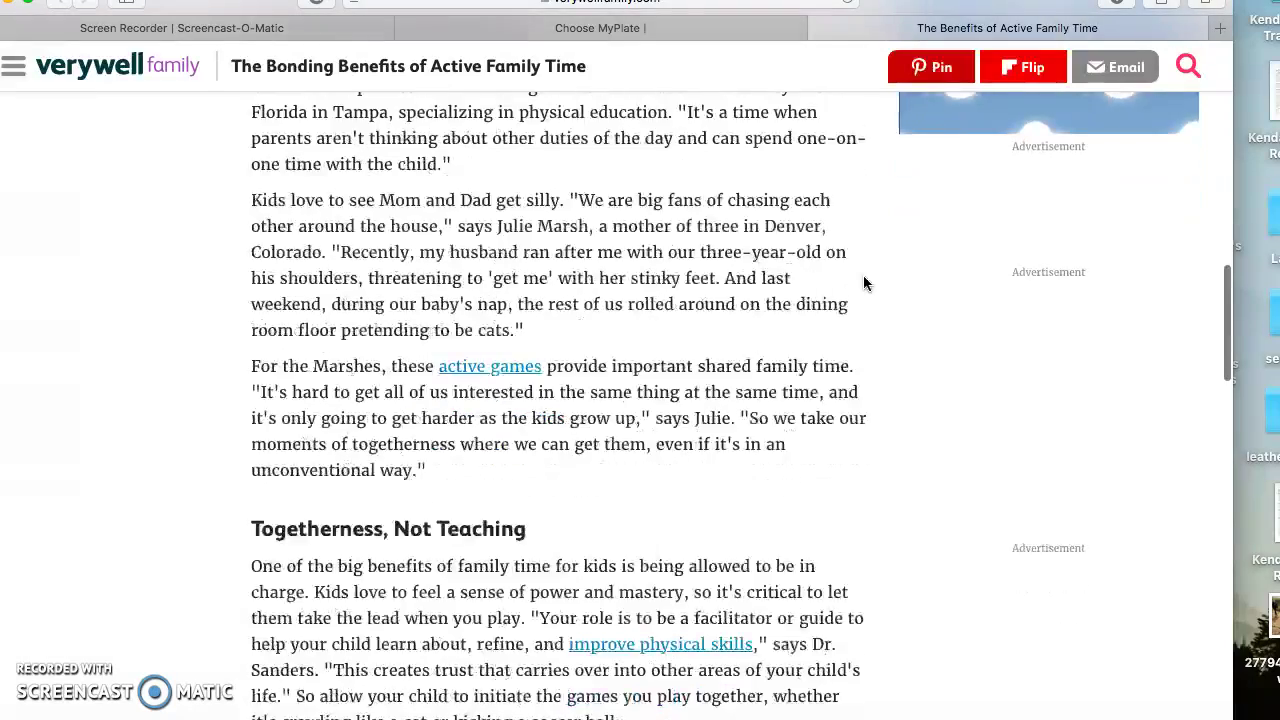
scroll(864, 283, down, 8)
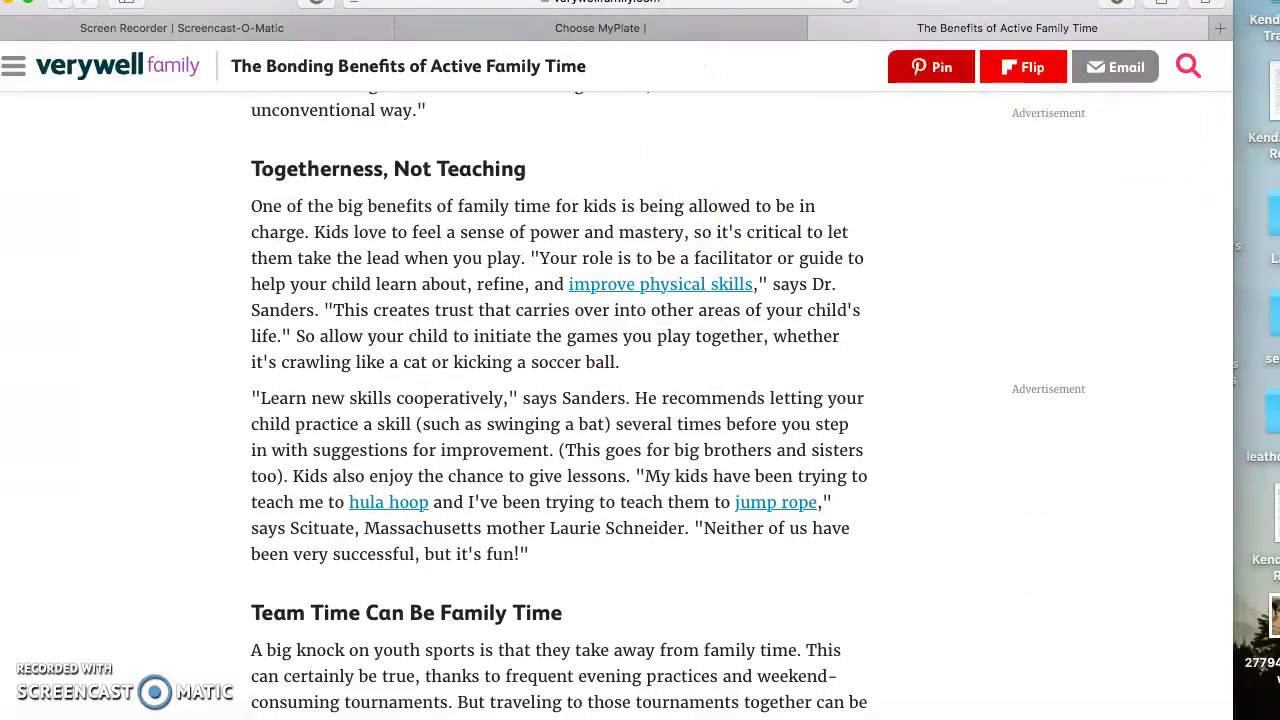
Switch back to the newsletter in Pages and open the "Healthy Living" link in the Articles box.
key(super+Tab)
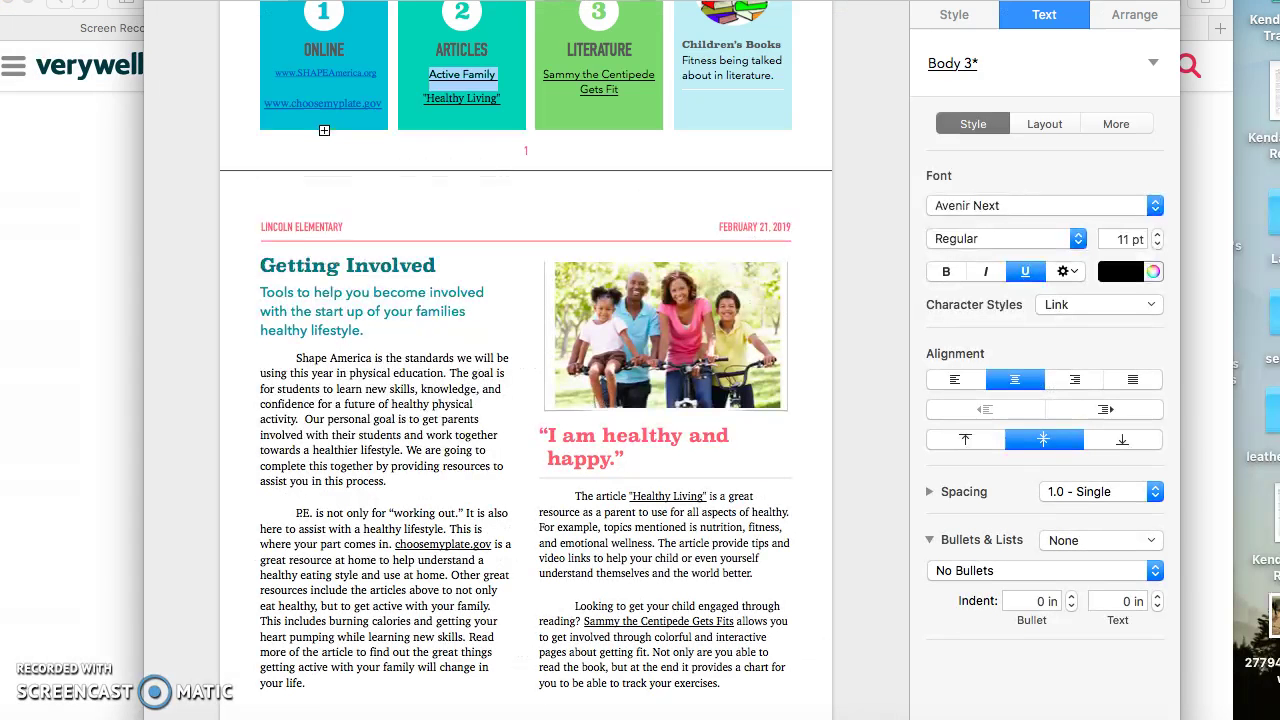
click(862, 279)
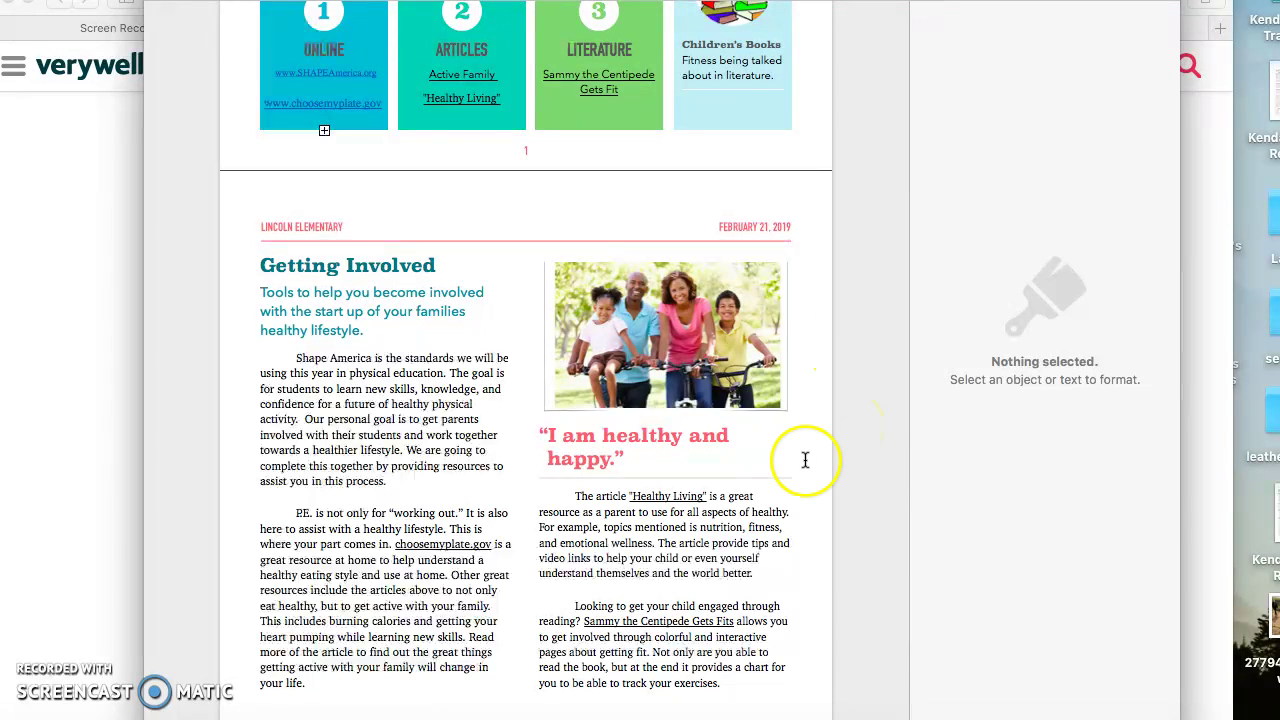
click(655, 542)
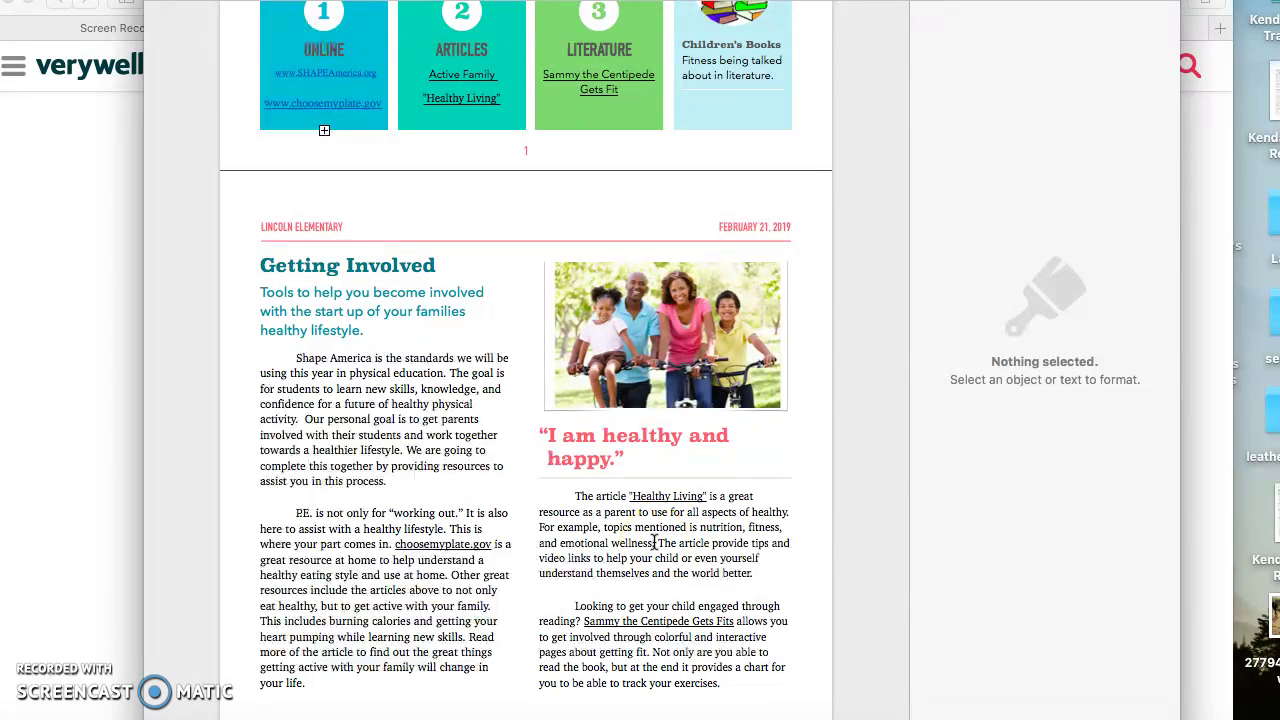
click(832, 636)
click(470, 98)
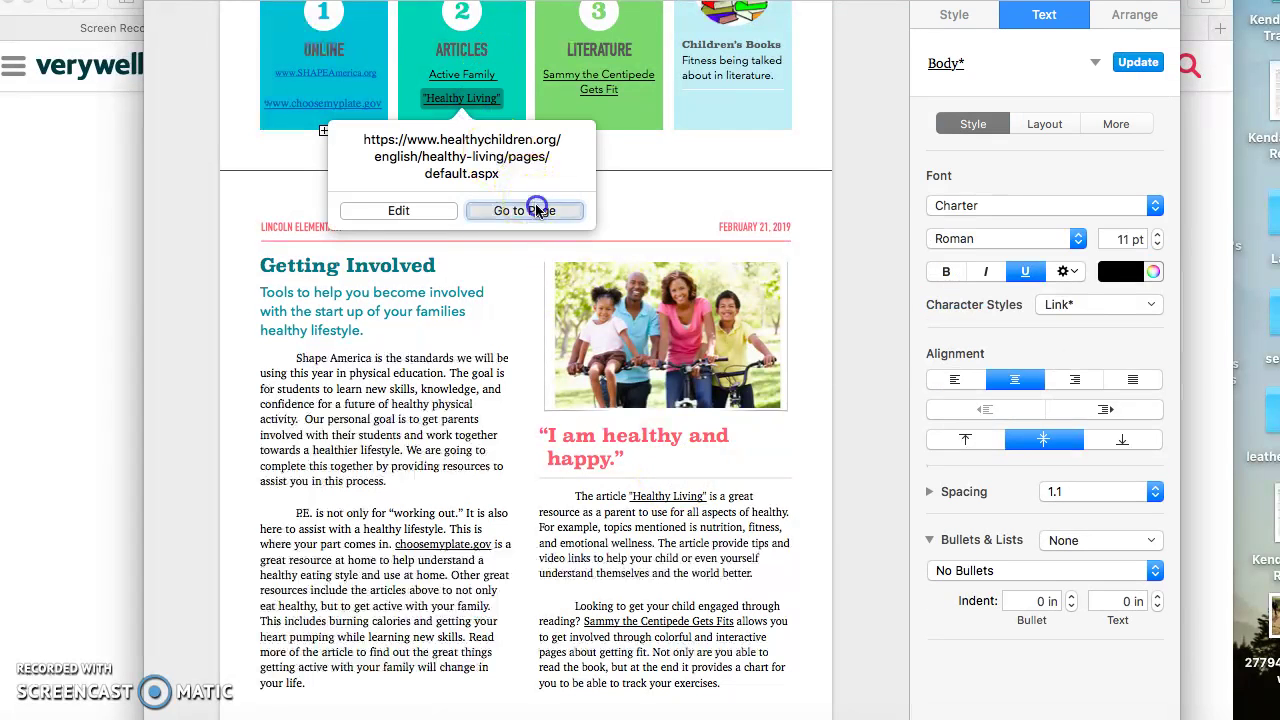
click(537, 207)
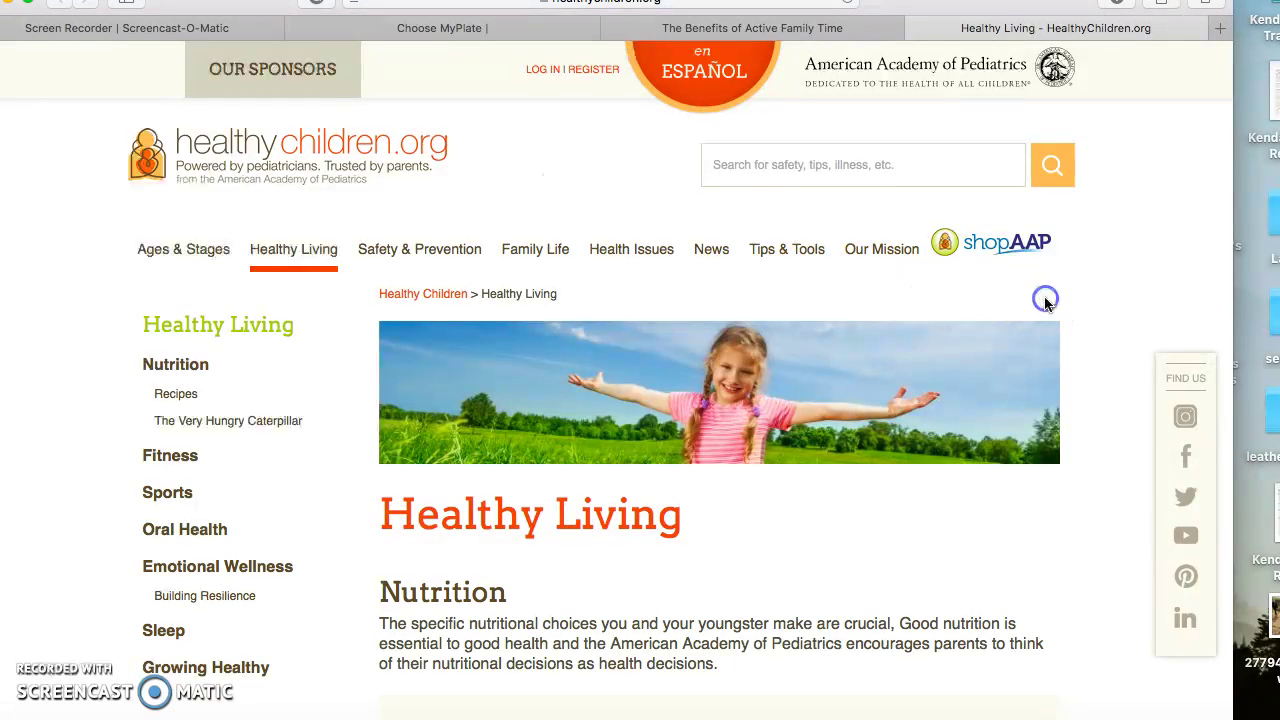
Look through the Healthy Living page on HealthyChildren.org and open its Emotional Wellness section.
scroll(1045, 300, down, 10)
scroll(691, 500, down, 12)
scroll(693, 505, down, 12)
click(482, 583)
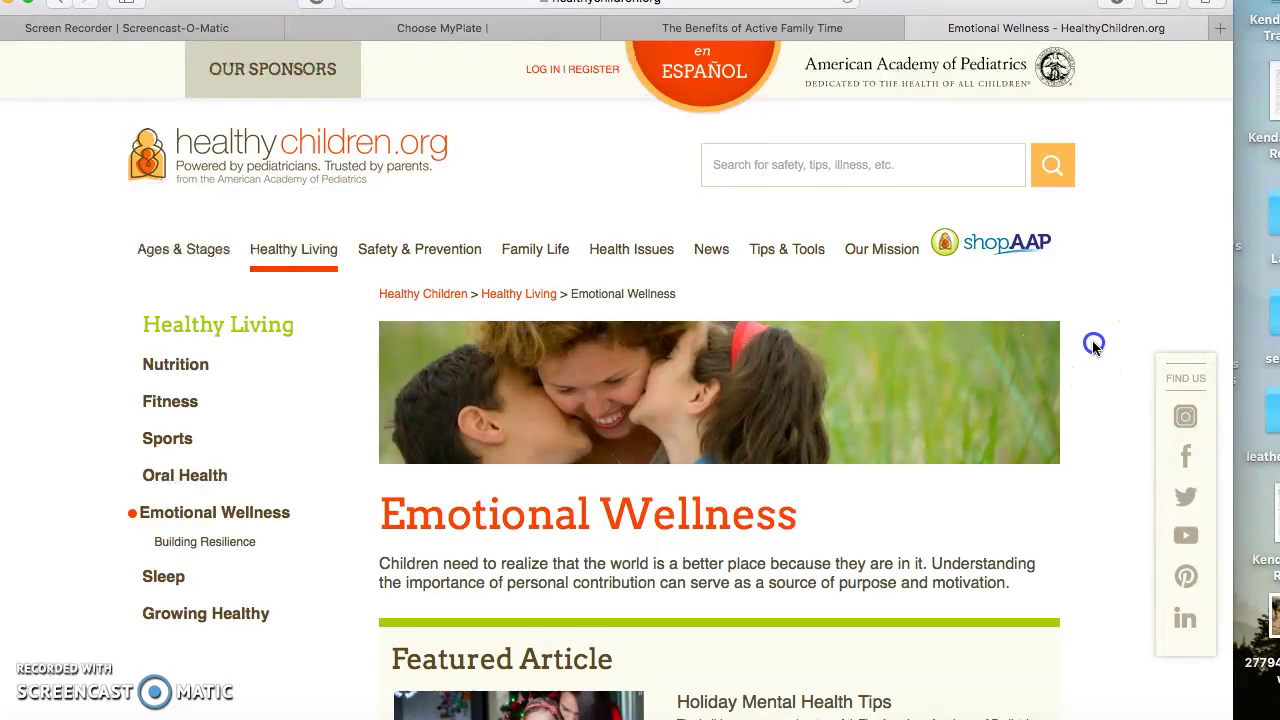
Examine the featured article and the article list on the Emotional Wellness page, ending at the page's beginning.
scroll(1092, 345, down, 6)
click(865, 362)
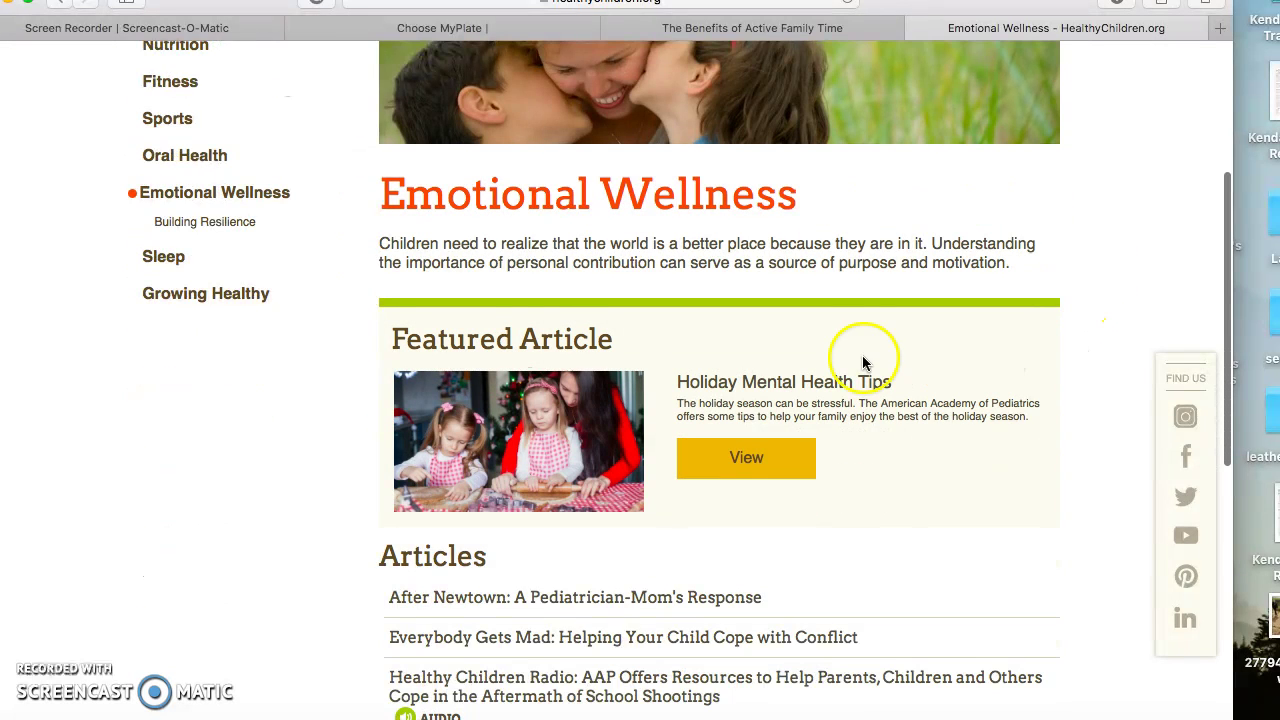
scroll(956, 460, down, 3)
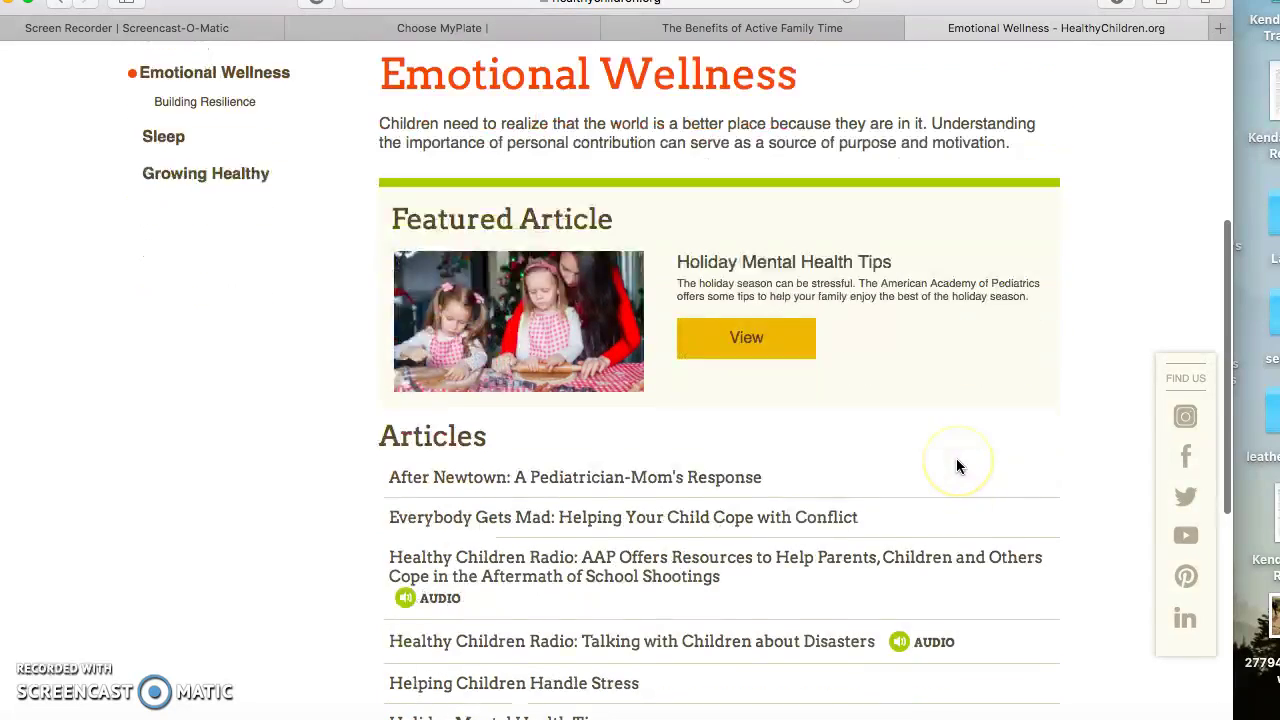
scroll(956, 462, down, 1)
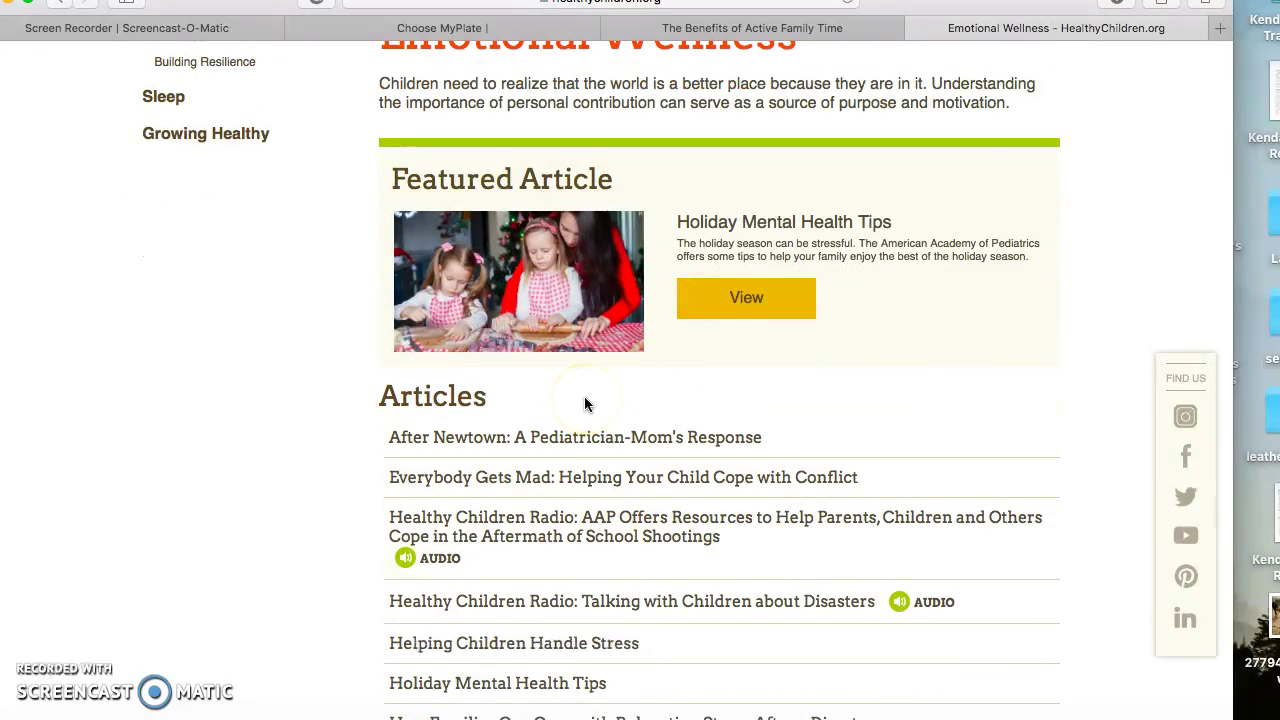
scroll(586, 403, up, 10)
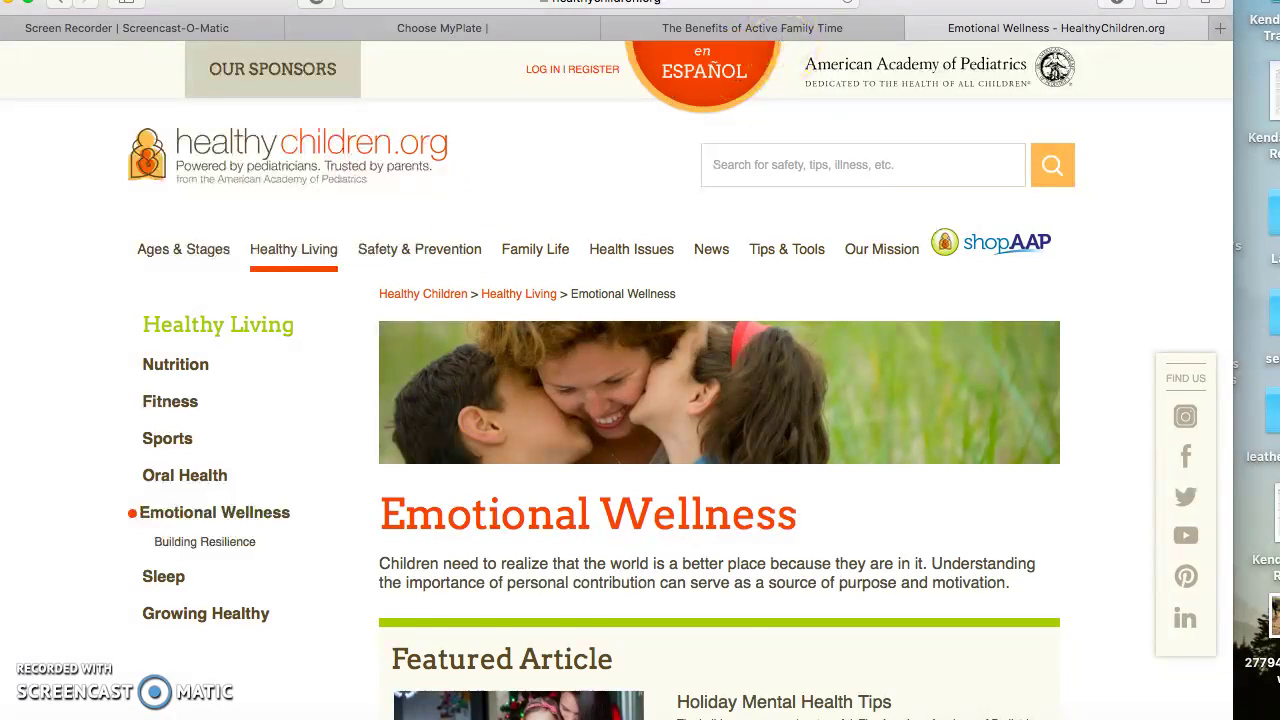
Switch back to the newsletter in Pages and review the page 2 paragraphs on Healthy Living and Sammy the Centipede Gets Fit.
key(super+Tab)
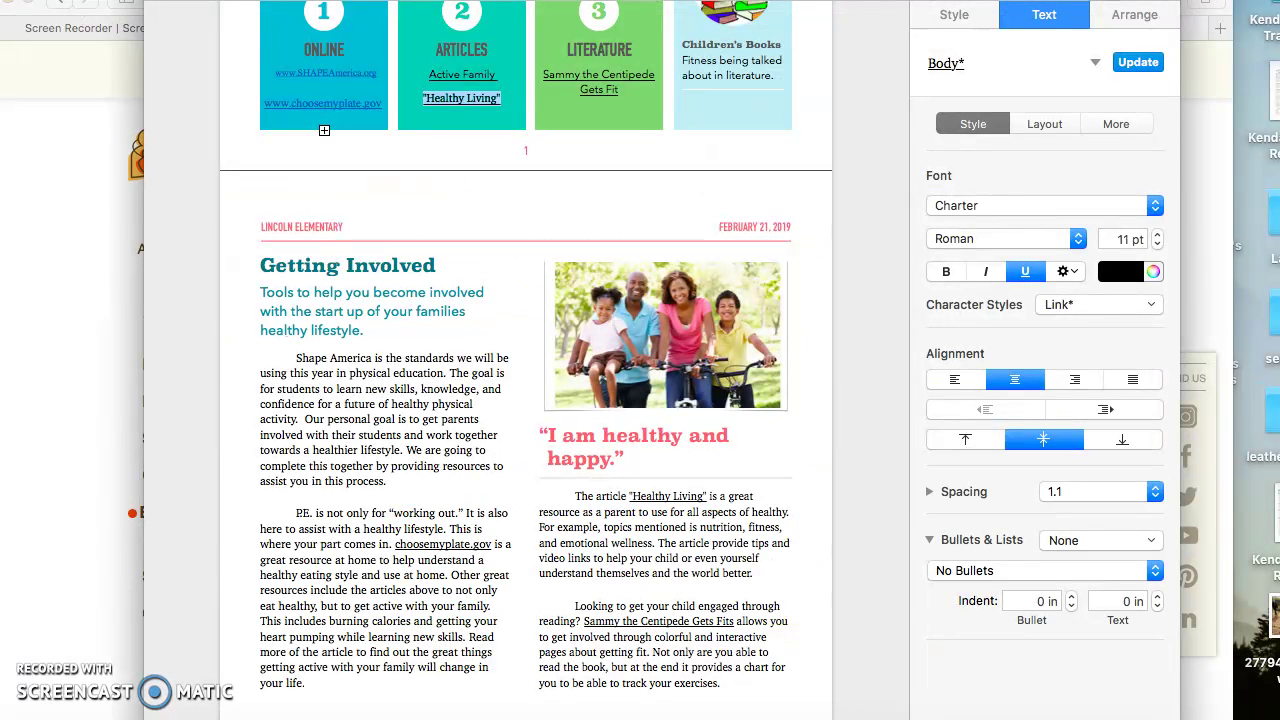
click(828, 356)
key(Down)
key(Down)
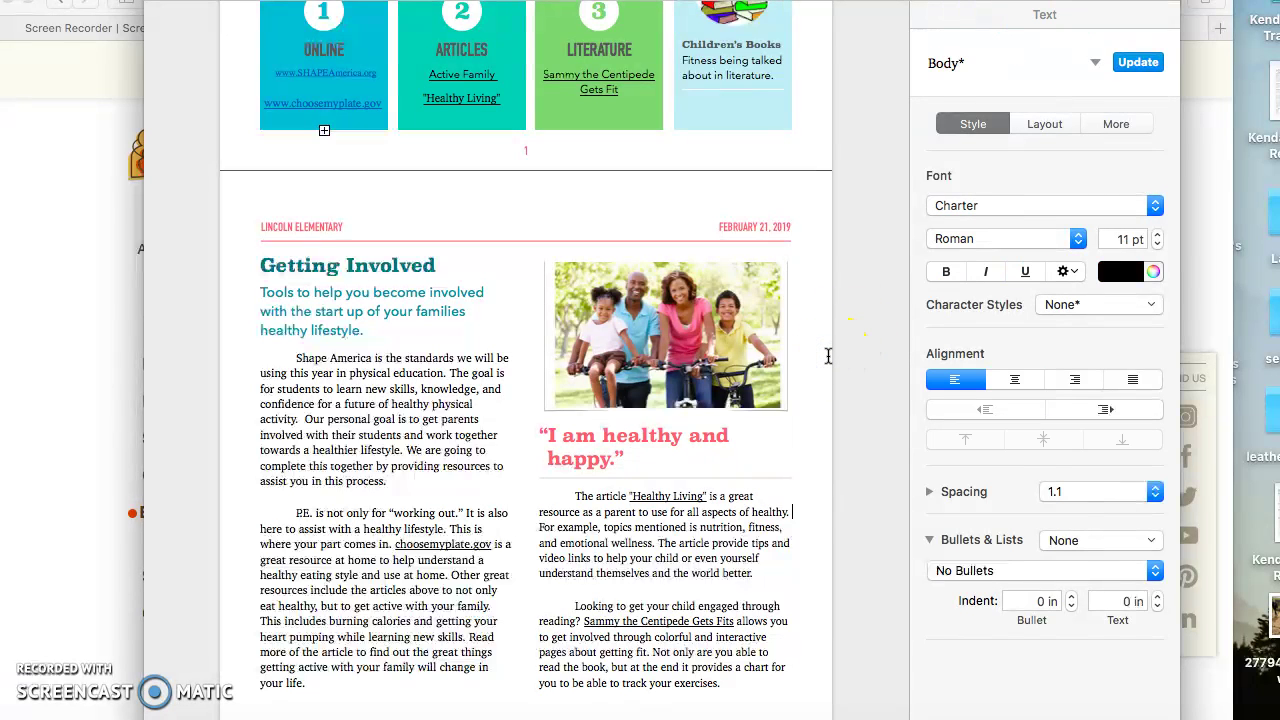
key(Down)
key(Down)
key(Down)
key(Down)
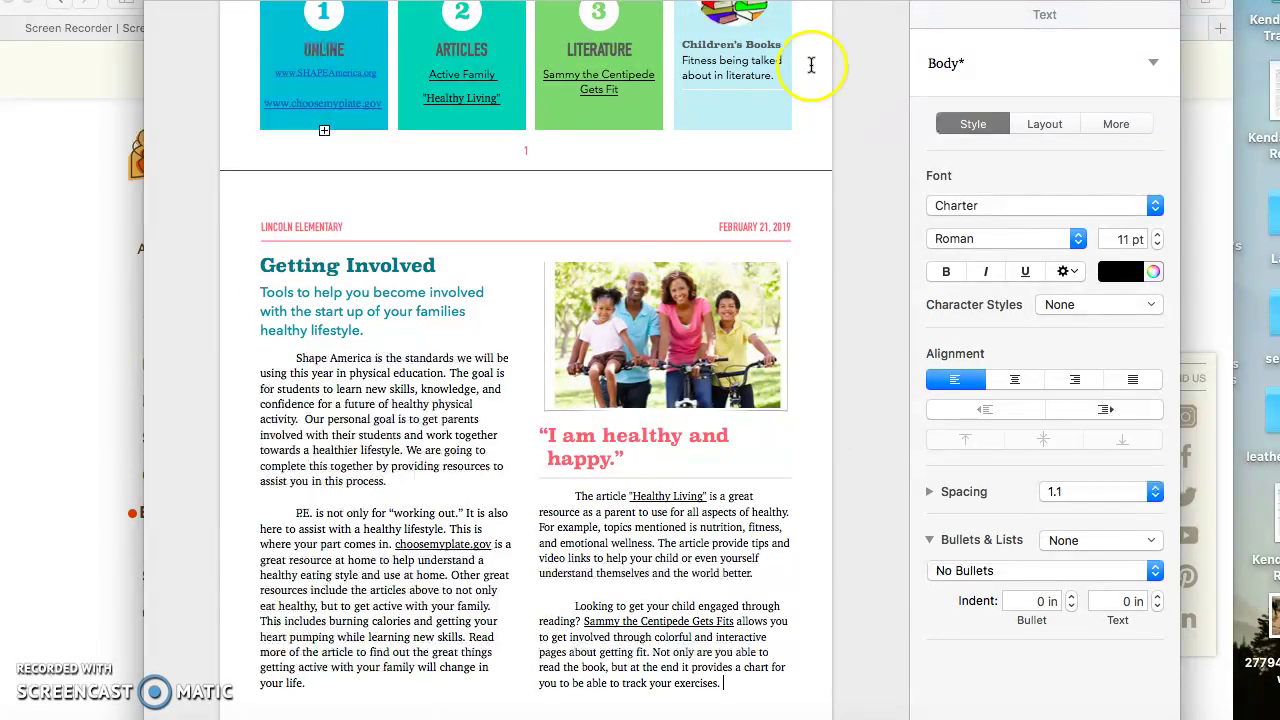
click(844, 24)
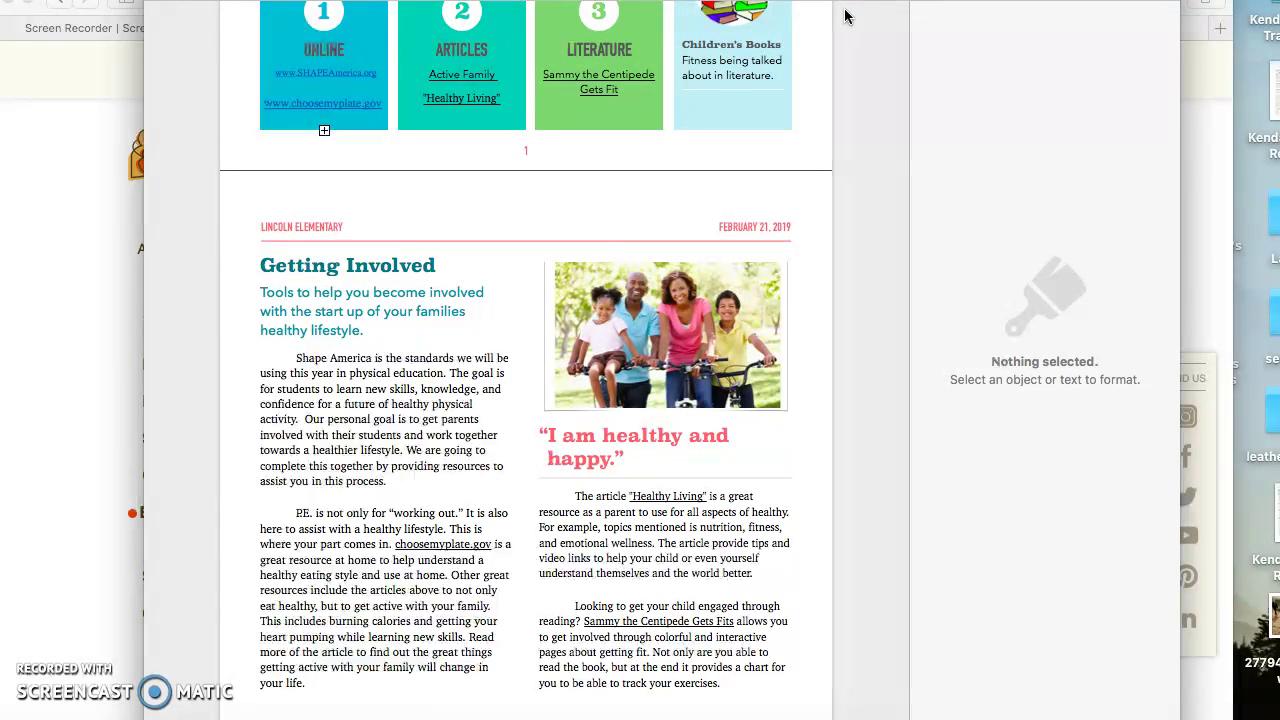
click(870, 547)
click(866, 129)
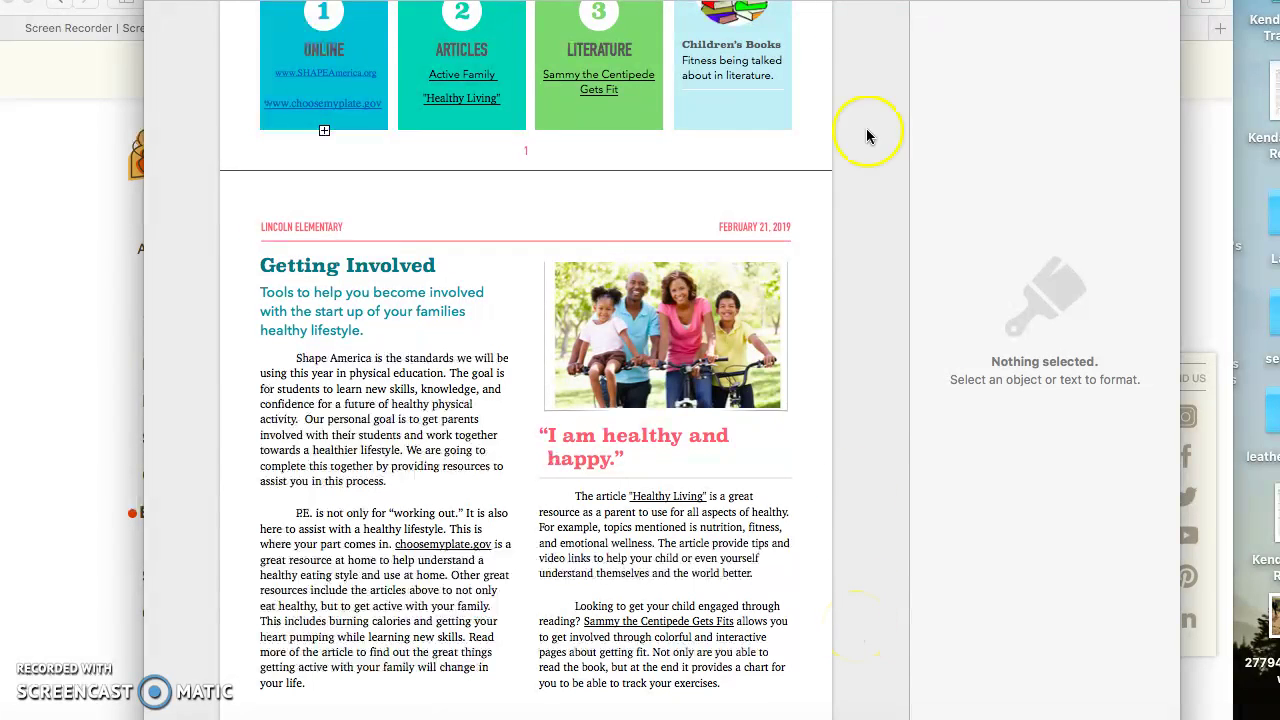
Return to the newsletter's first page and review its header, intro and three resource boxes.
scroll(852, 6, up, 1)
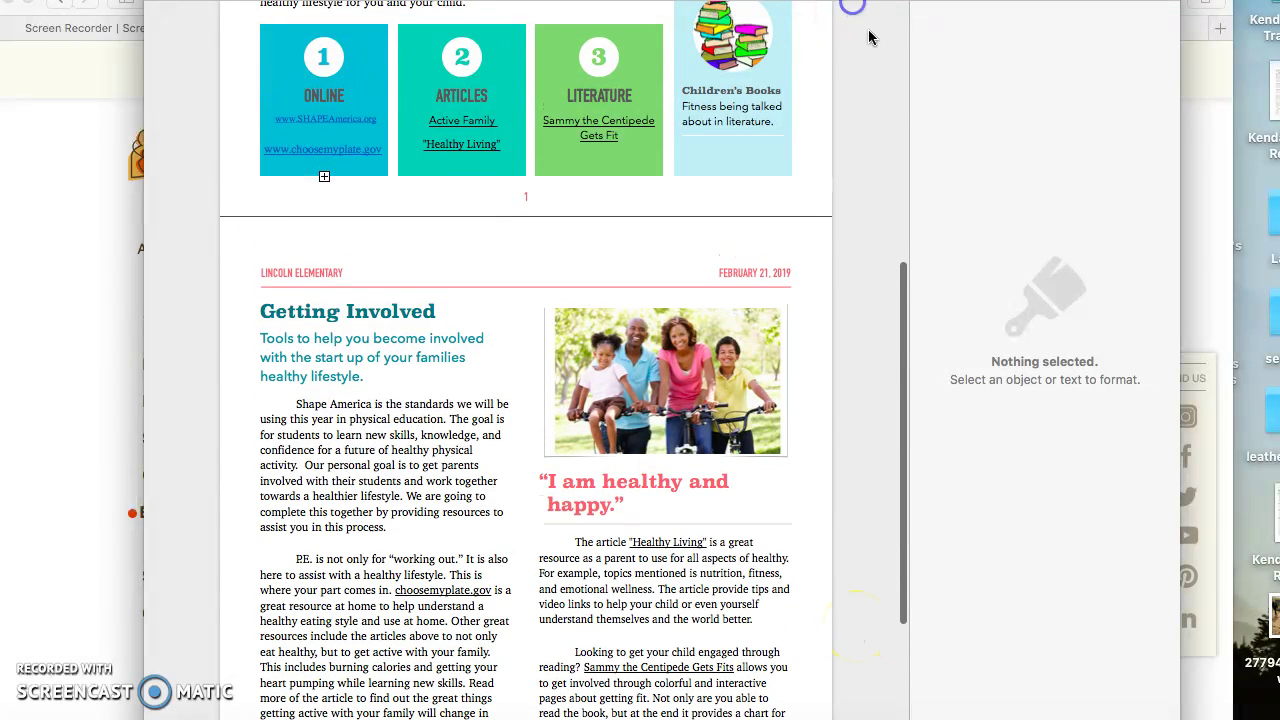
drag(903, 320, 923, 51)
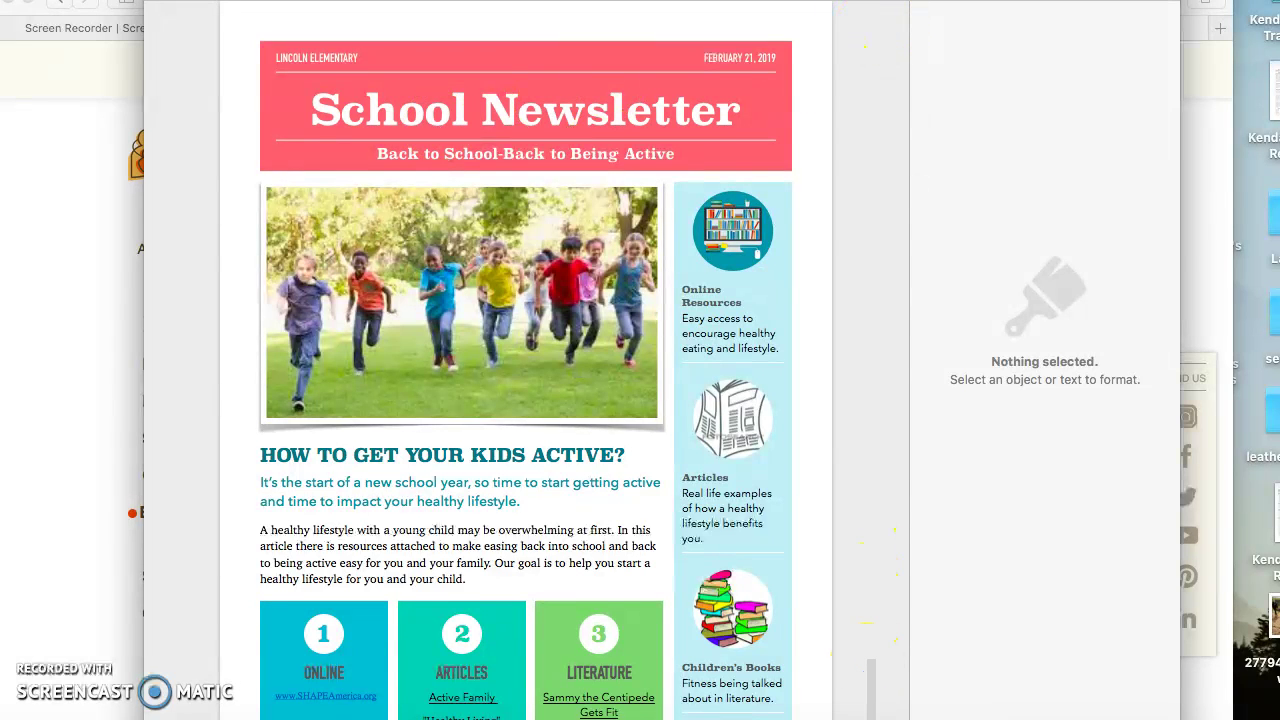
scroll(875, 710, down, 2)
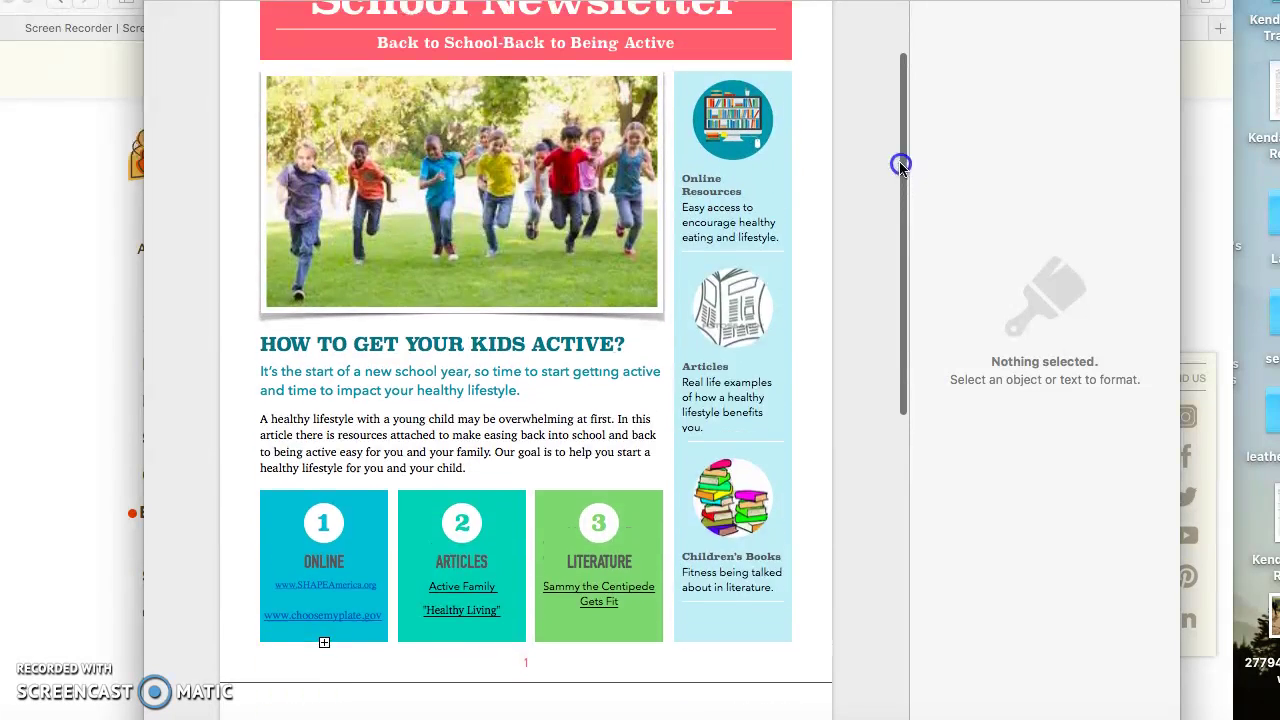